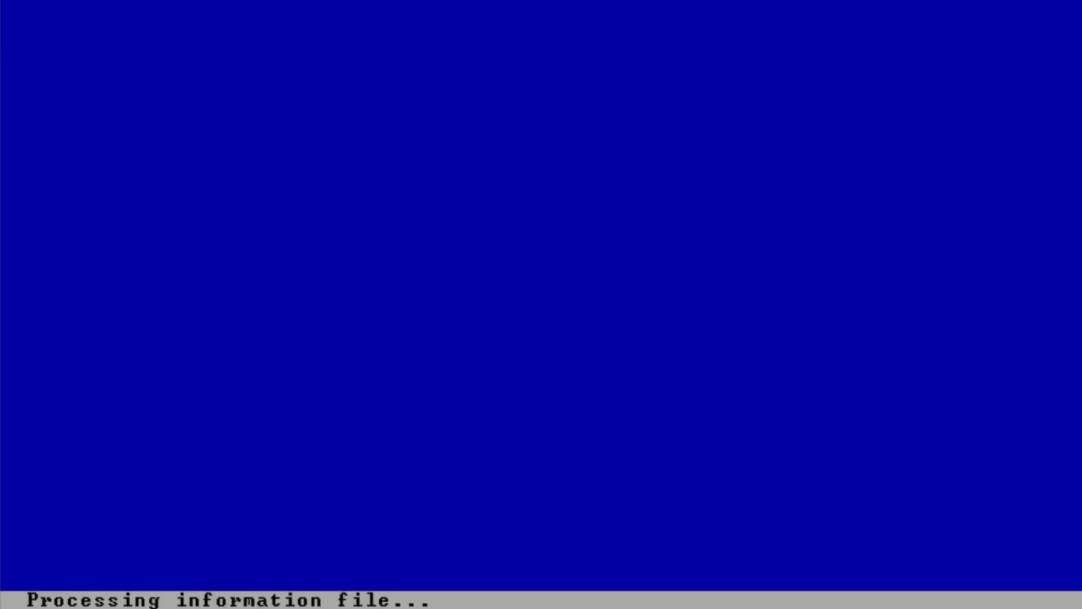
Begin the Windows XP installation, accept the licence agreement and select the second partition as its destination.
key(Return)
key(F8)
key(Down)
key(Return)
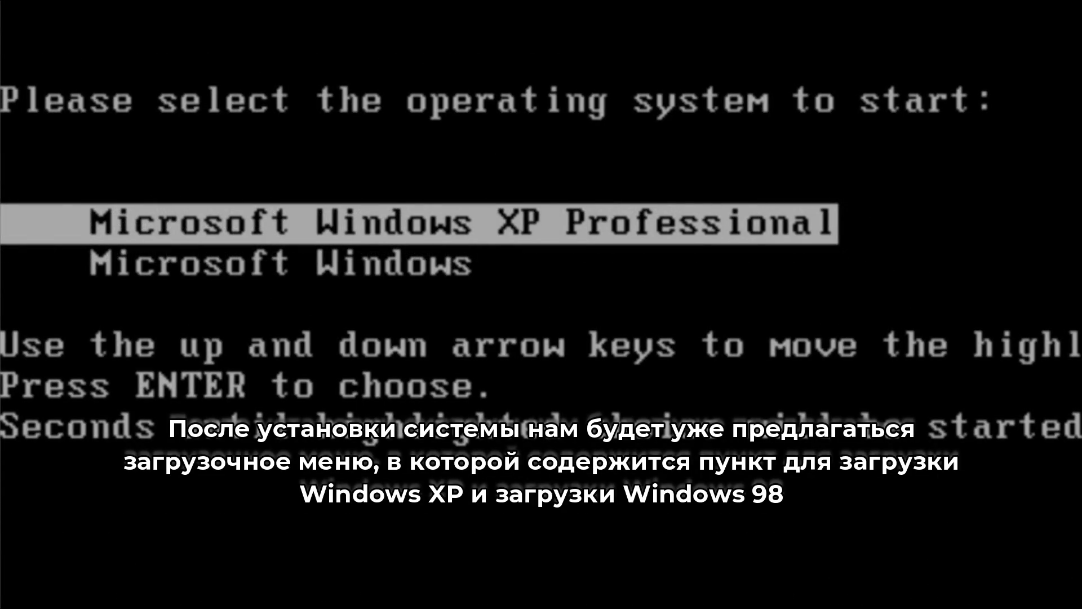
Boot Microsoft Windows XP Professional and complete its initial welcome setup.
key(Down)
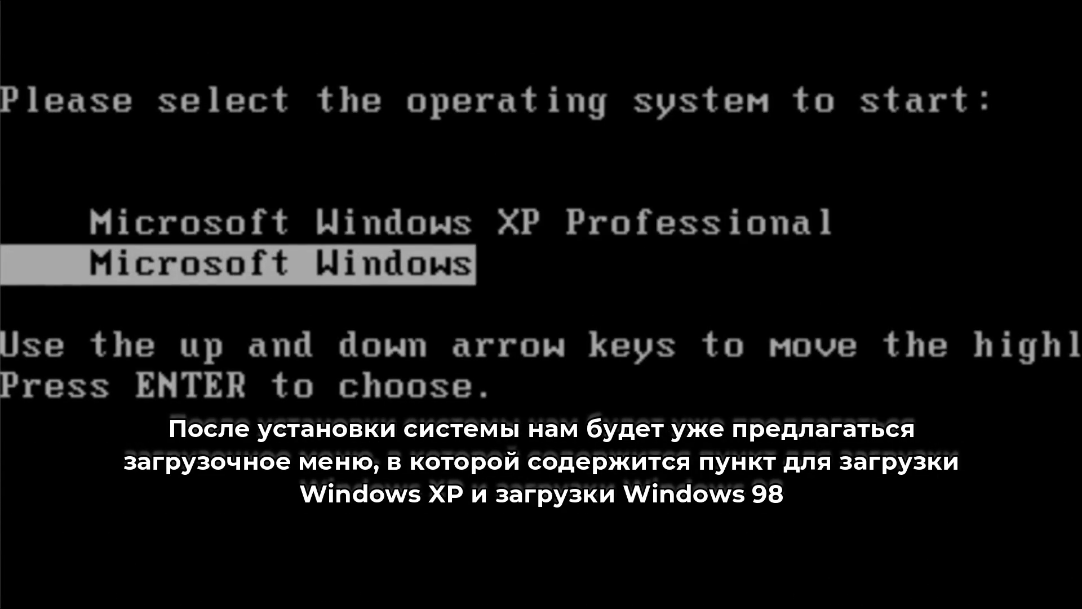
key(Up)
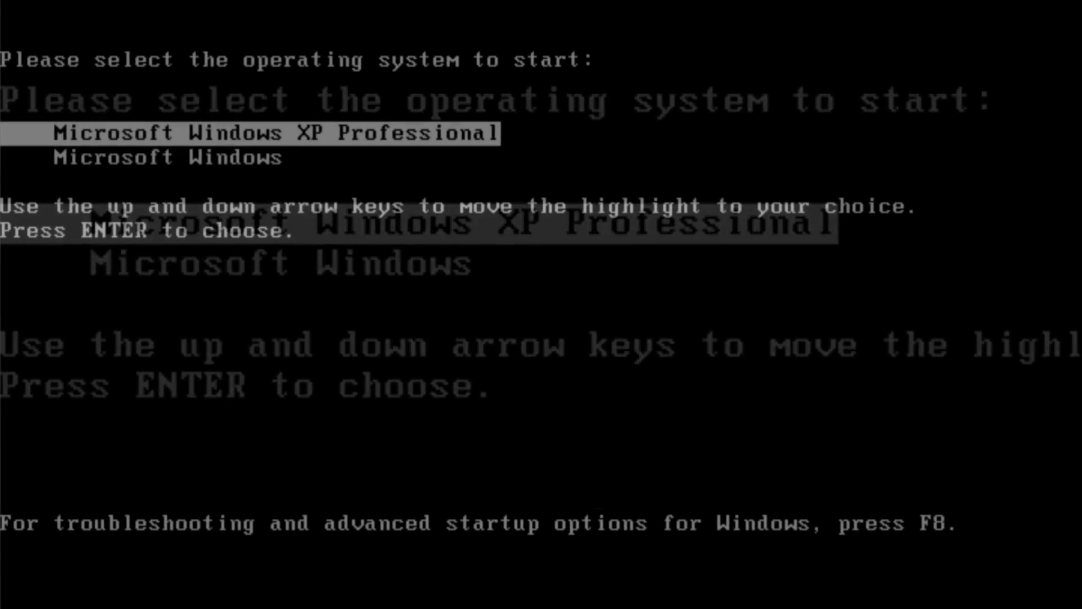
key(Return)
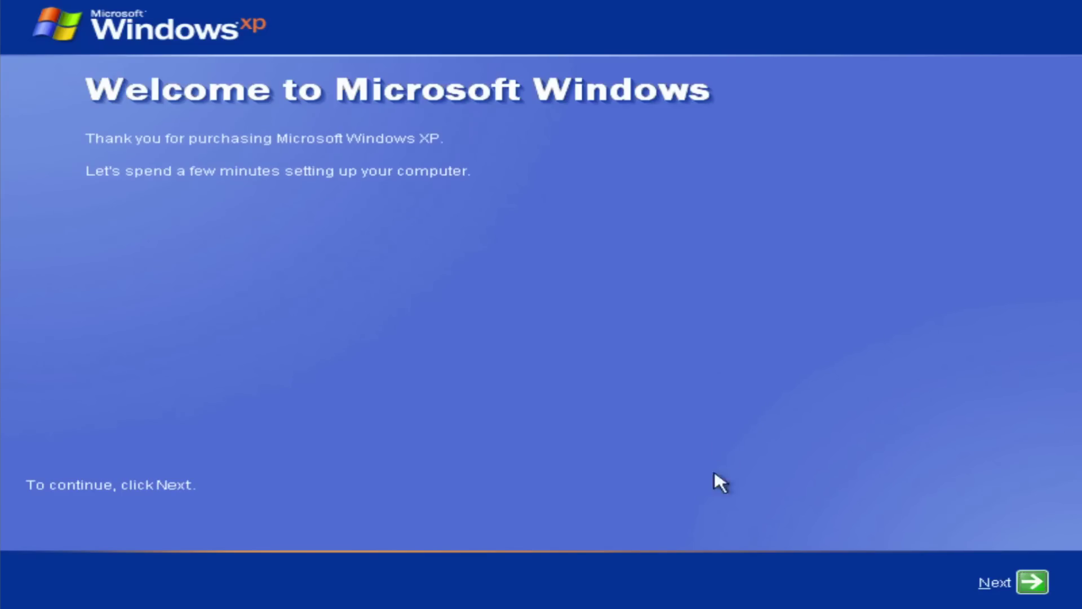
click(1034, 584)
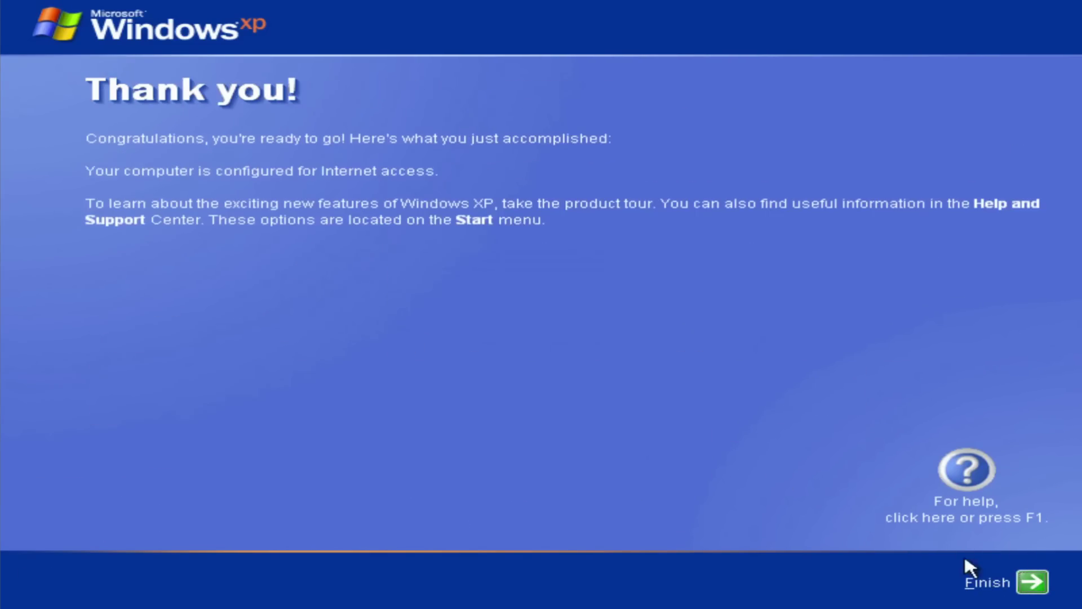
click(981, 577)
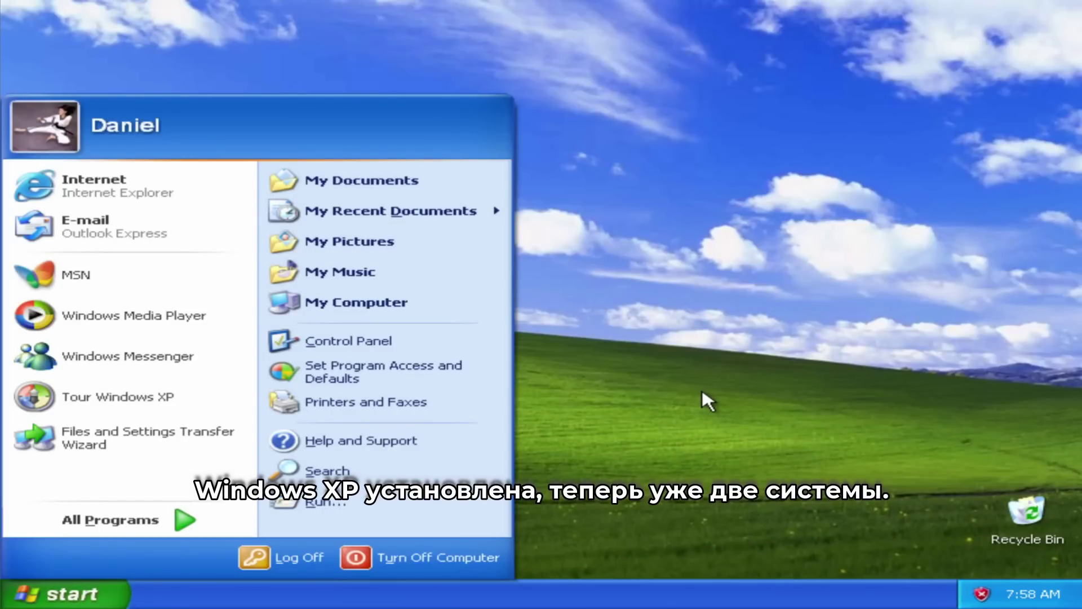
Show the My Documents, My Computer and My Network Places icons on the desktop.
right_click(624, 219)
click(654, 343)
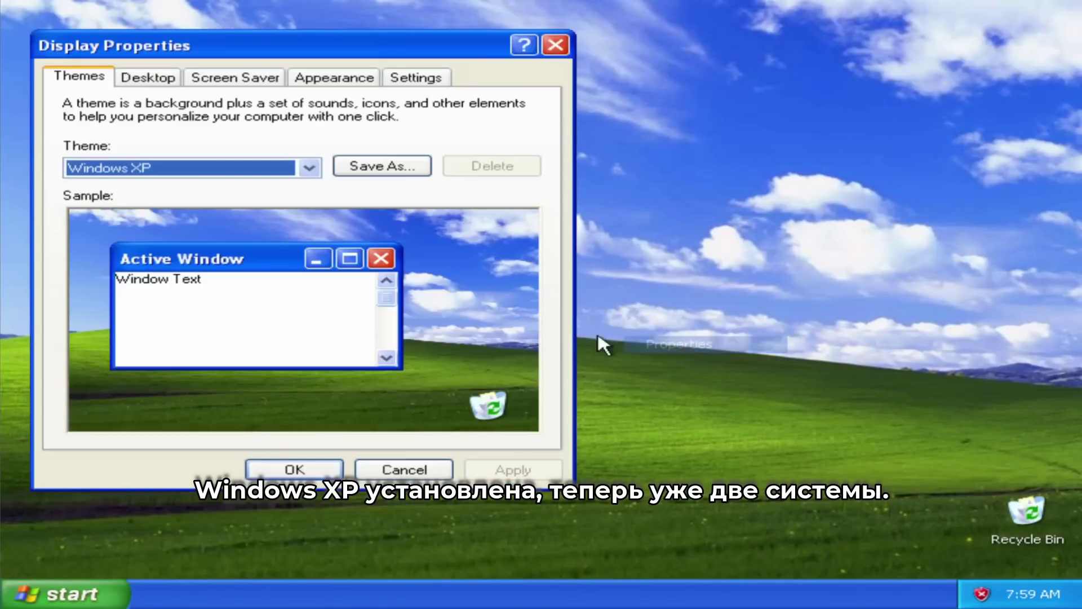
click(149, 77)
click(154, 430)
click(179, 200)
click(176, 223)
click(395, 201)
click(416, 544)
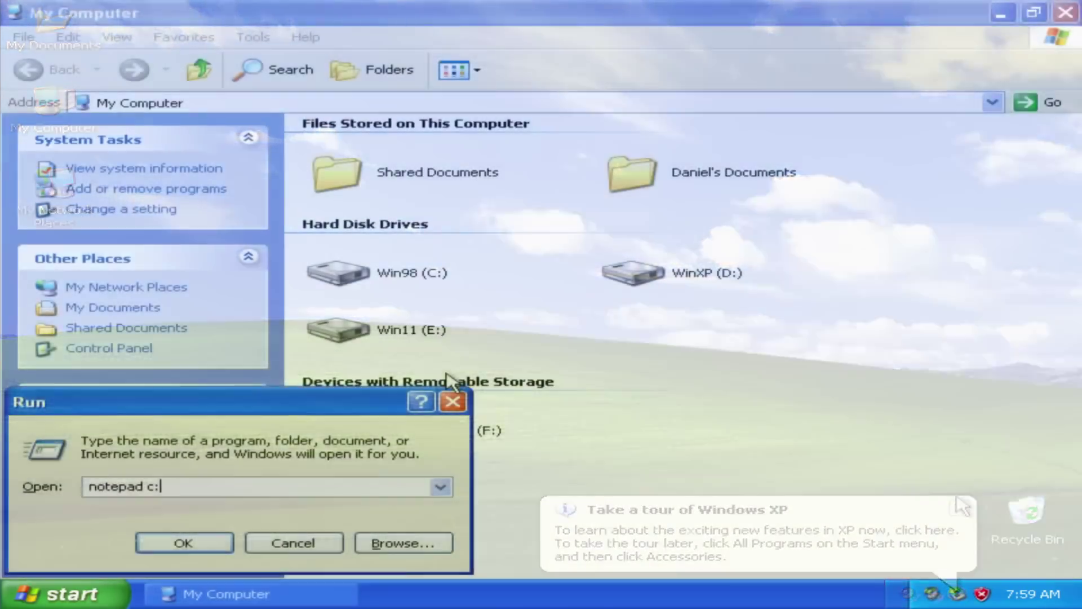
Open c:\boot.ini in Notepad and shorten the XP boot entry's name to "Microsoft Windows XP".
text(\boot.ini)
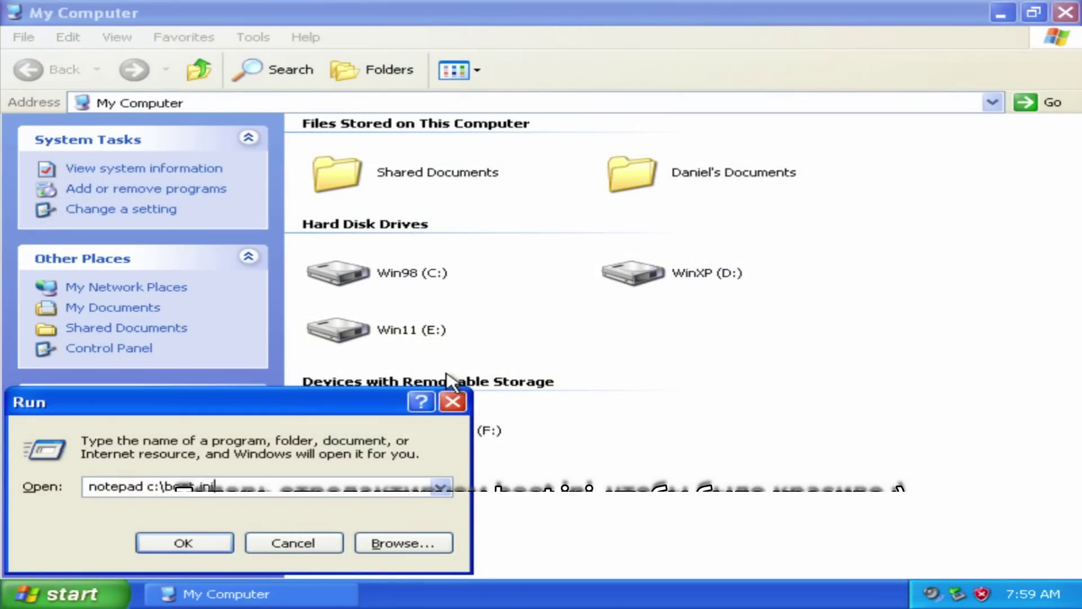
key(Return)
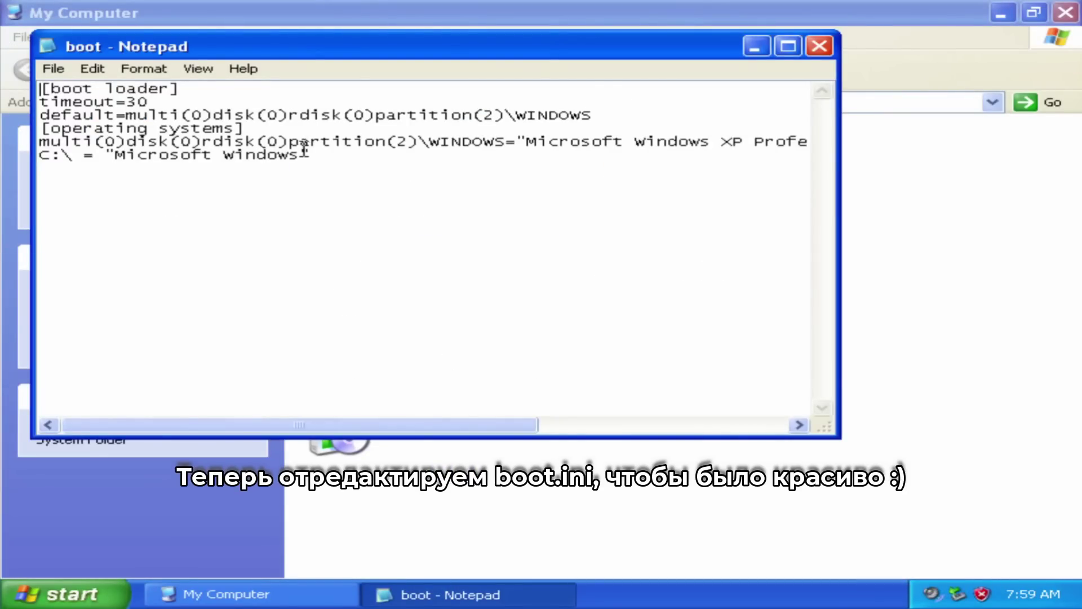
key(Delete)
key(Delete)
key(Delete)
key(Delete)
key(Delete)
key(Delete)
key(Delete)
key(Delete)
key(Delete)
key(Delete)
key(Delete)
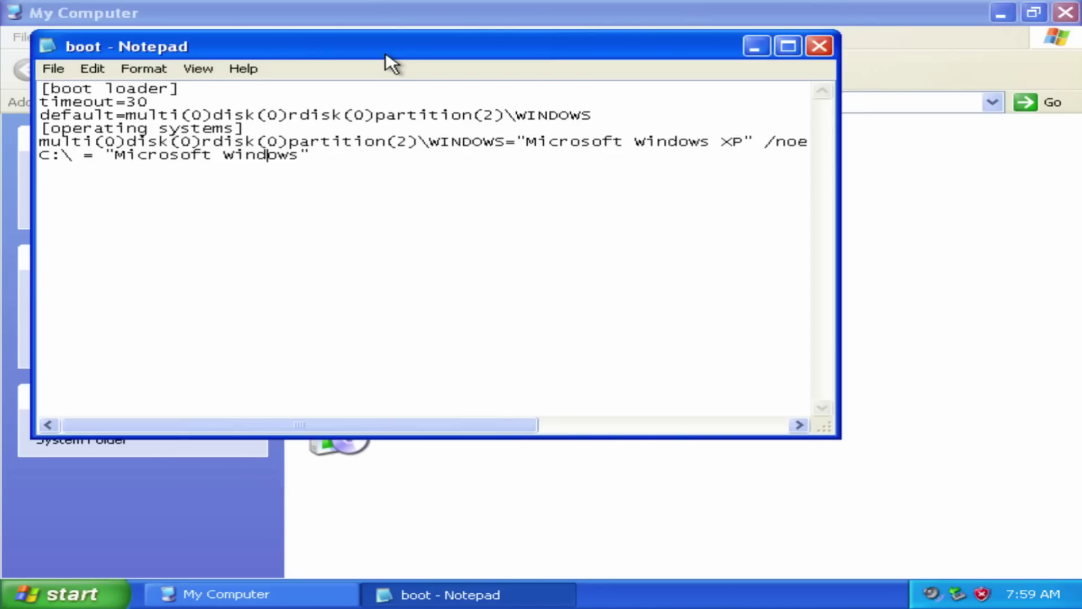
Name the C:\ boot entry "Microsoft Windows 98", save boot.ini and close it.
click(54, 69)
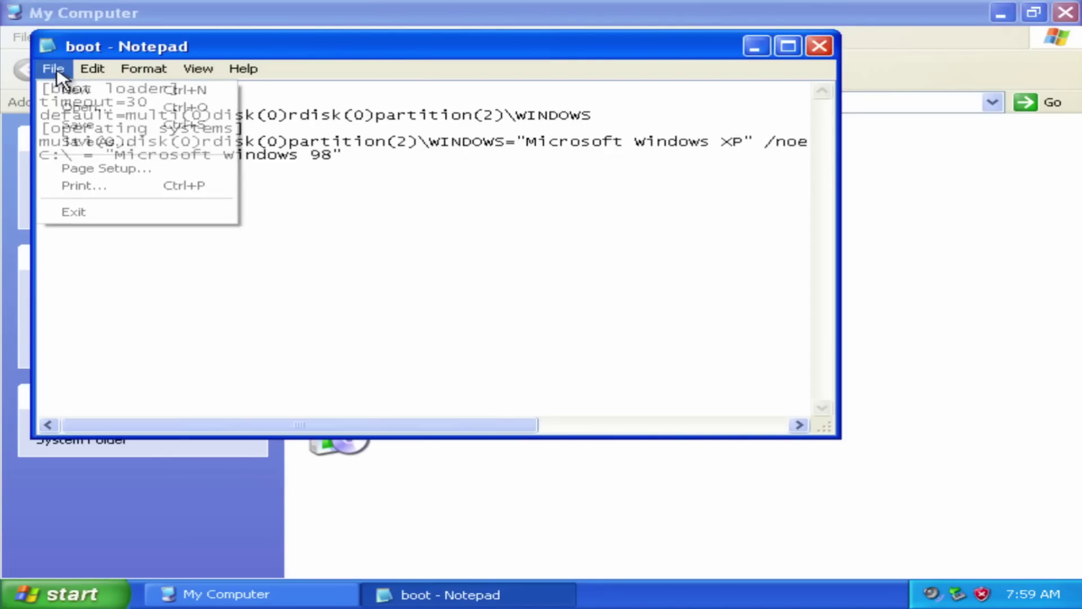
click(96, 125)
click(827, 49)
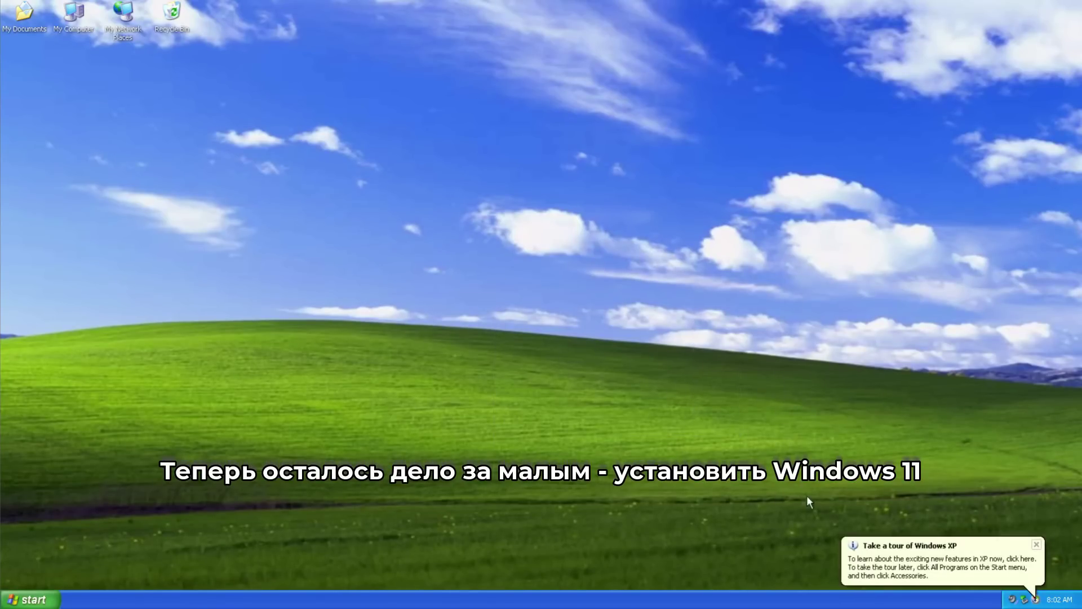
Dismiss the Windows XP tour notification and bring up the available actions for My Computer.
click(1037, 546)
click(32, 599)
right_click(192, 411)
click(268, 503)
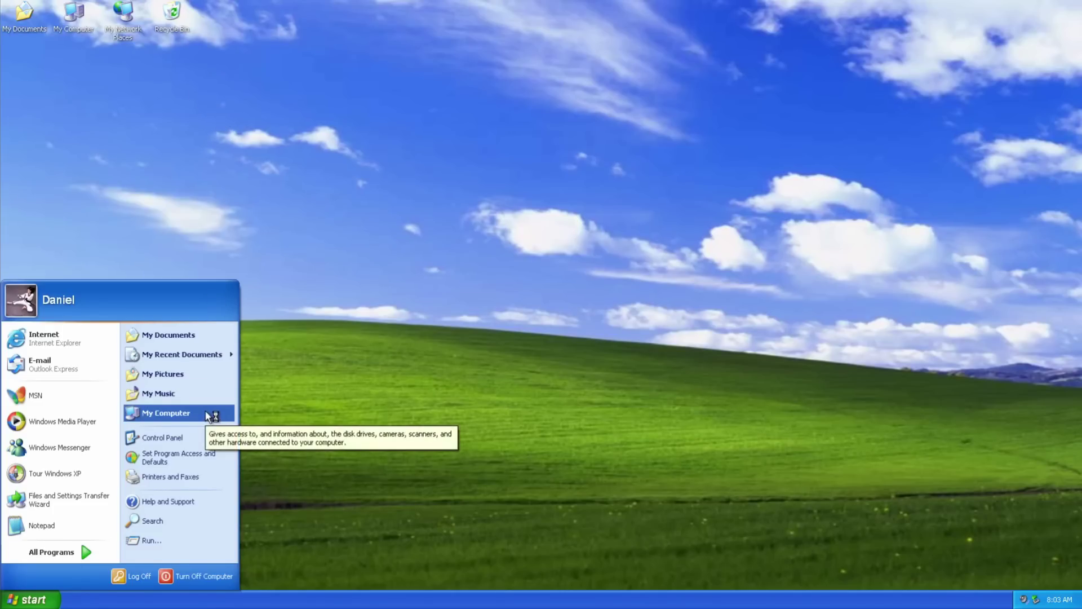
right_click(234, 409)
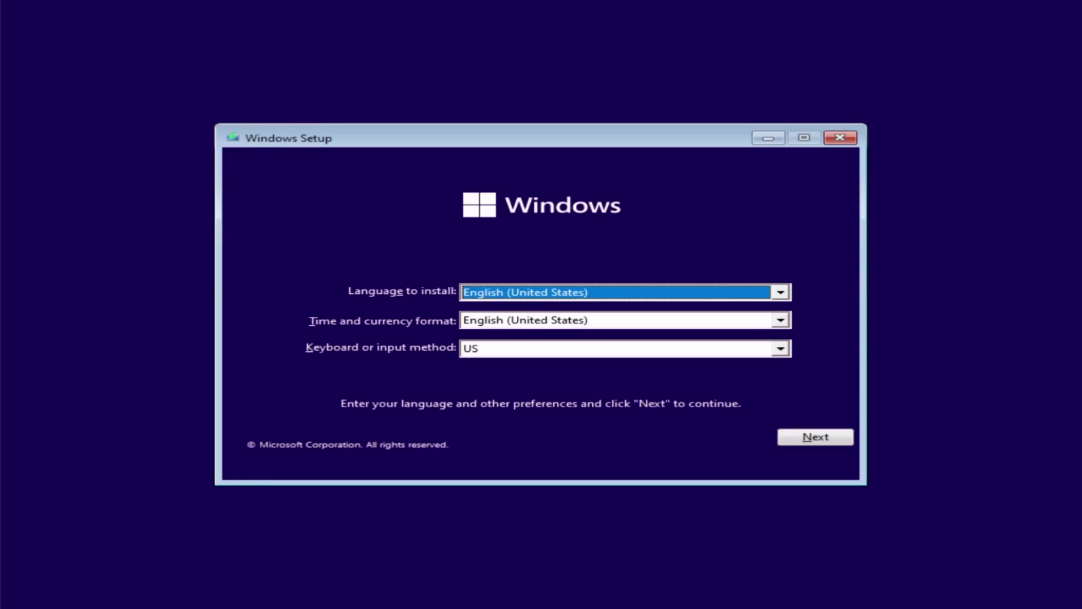
Start Windows 11 setup with English (United States) and the US keyboard, and accept the licence terms.
click(816, 437)
click(550, 312)
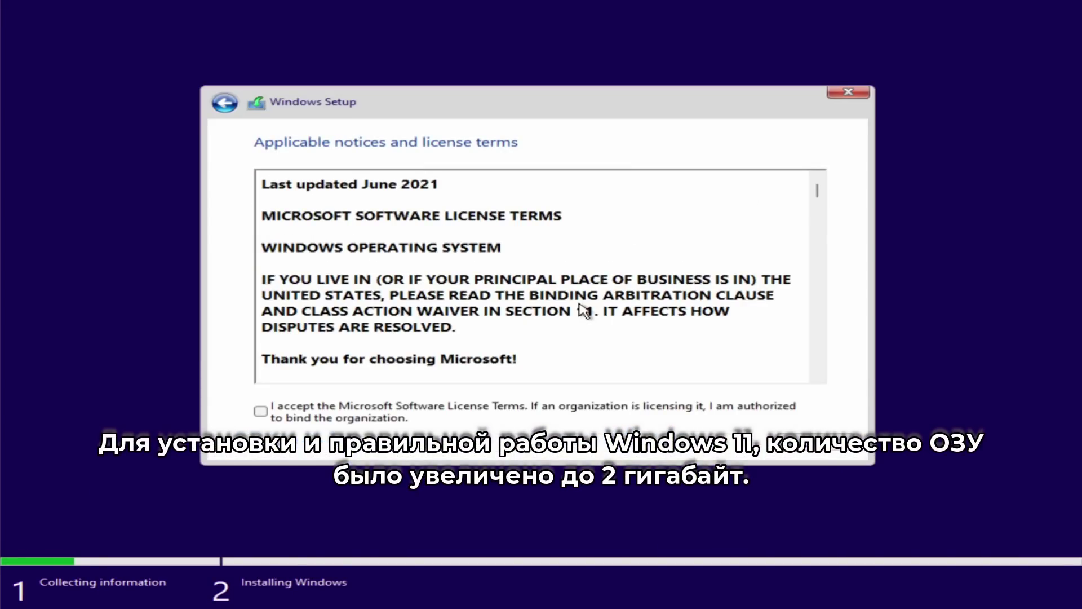
click(517, 410)
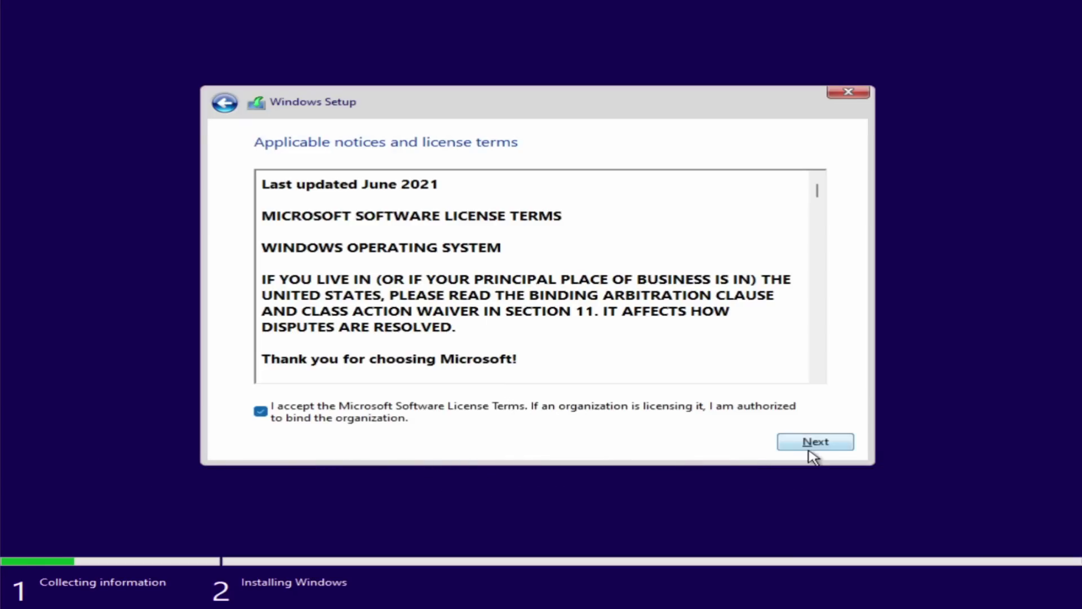
click(812, 444)
Extend the third partition on Drive 0 and start installing Windows 11 on it.
key(alt+x)
click(733, 368)
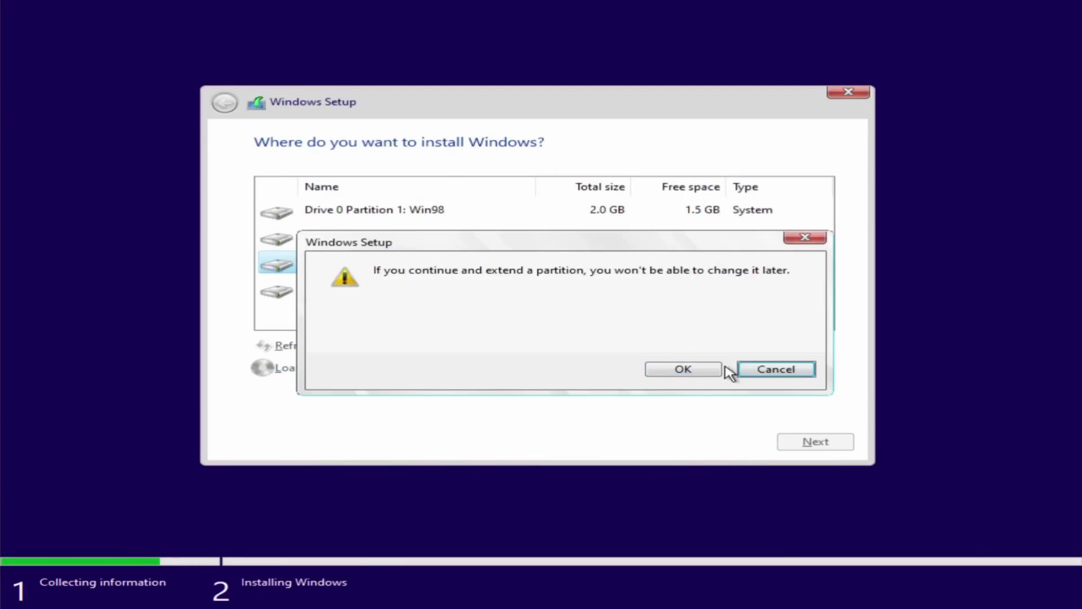
click(712, 367)
click(813, 445)
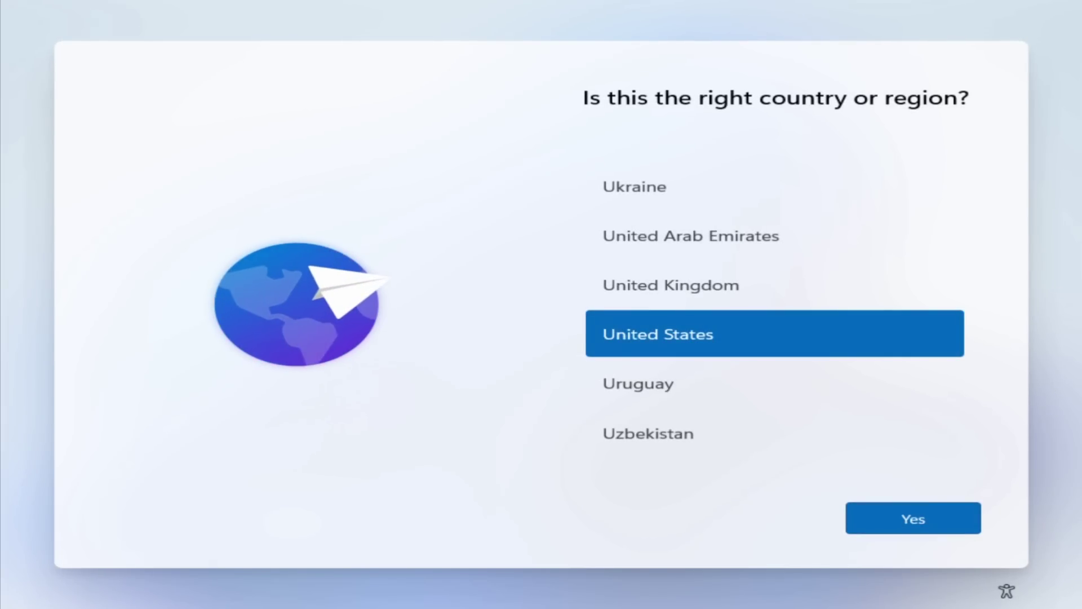
Set the region to United States and the keyboard layout to US, skipping a second layout.
click(903, 521)
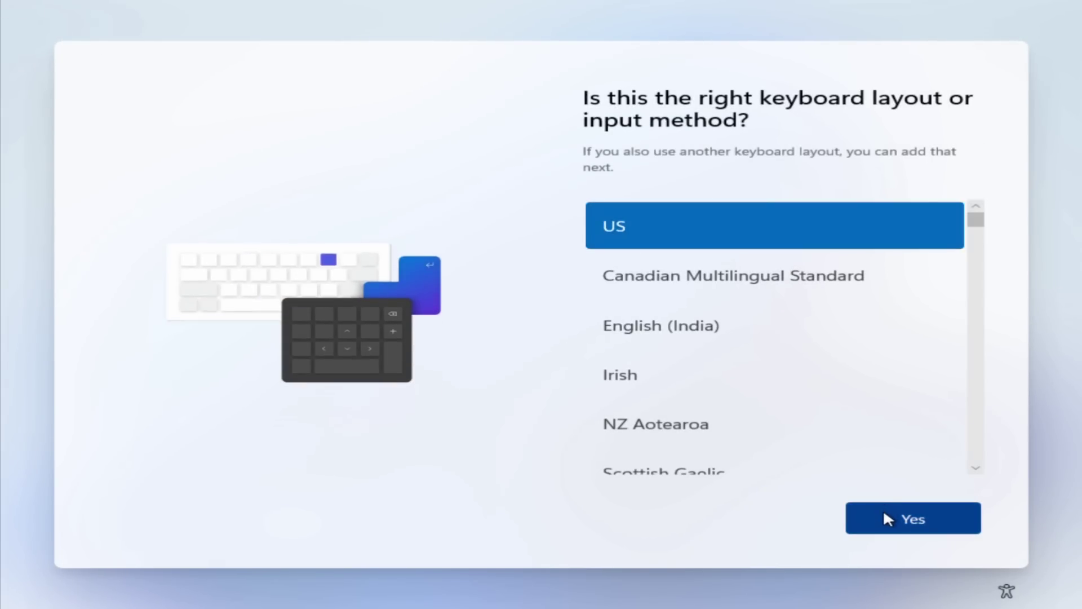
click(888, 517)
click(860, 517)
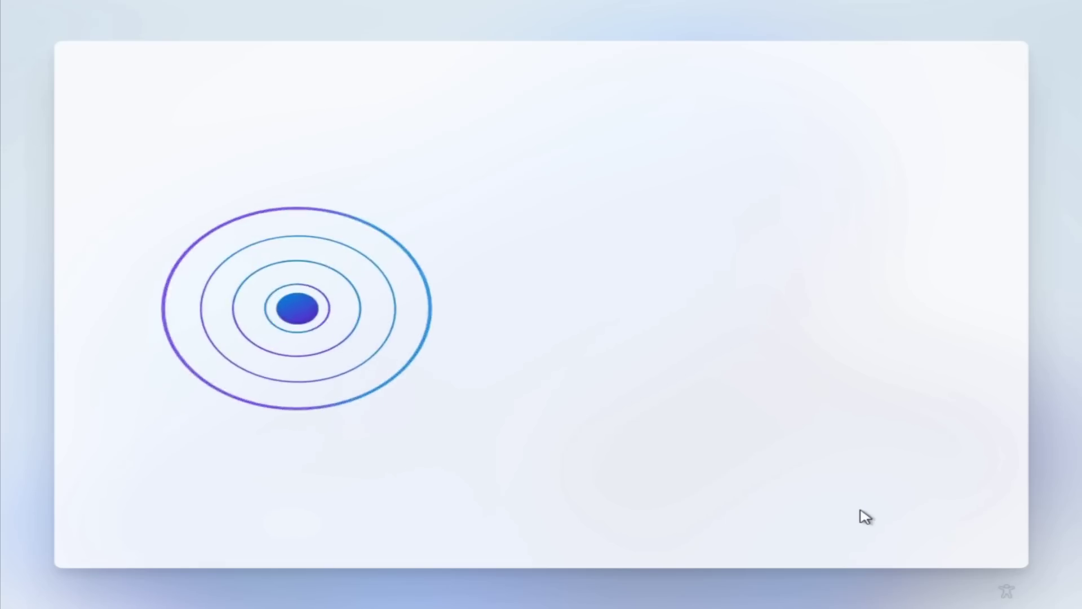
Continue offline with limited setup and create a local account with the user's name and a blank password.
click(814, 519)
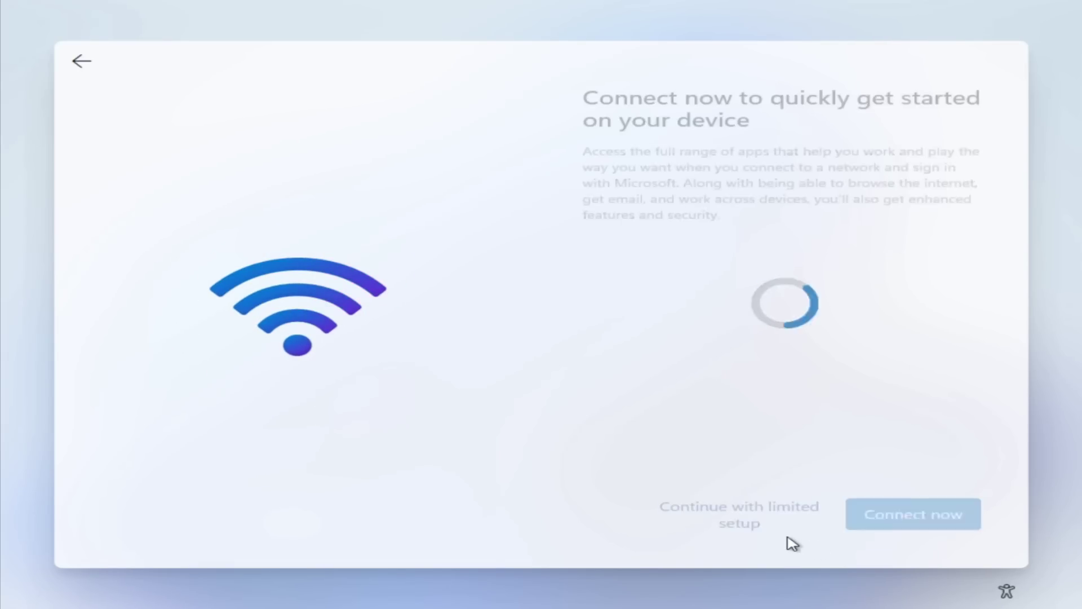
click(773, 524)
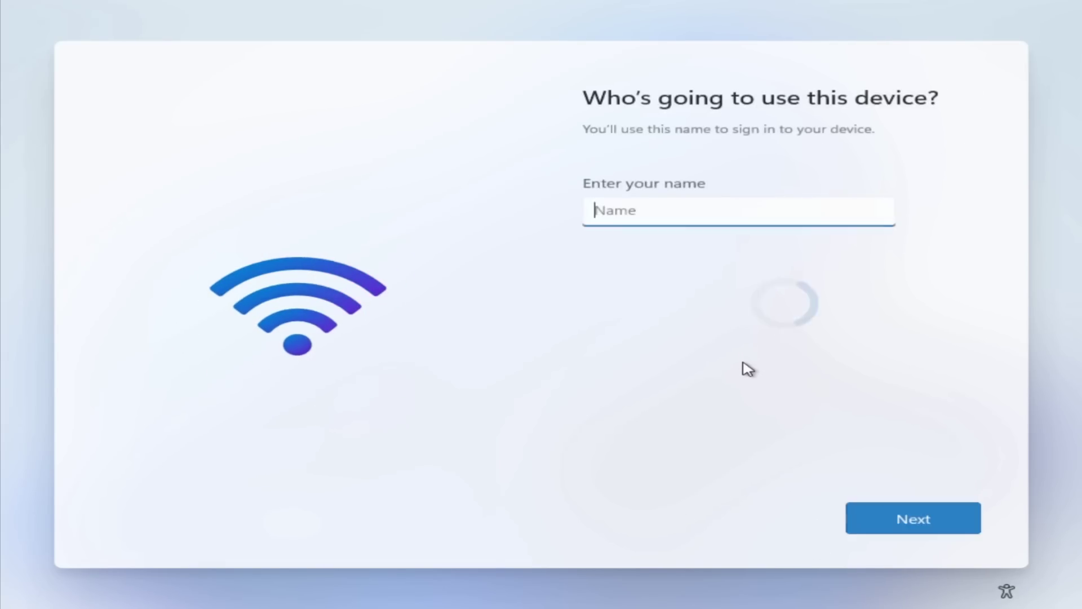
text(Daniel)
key(Return)
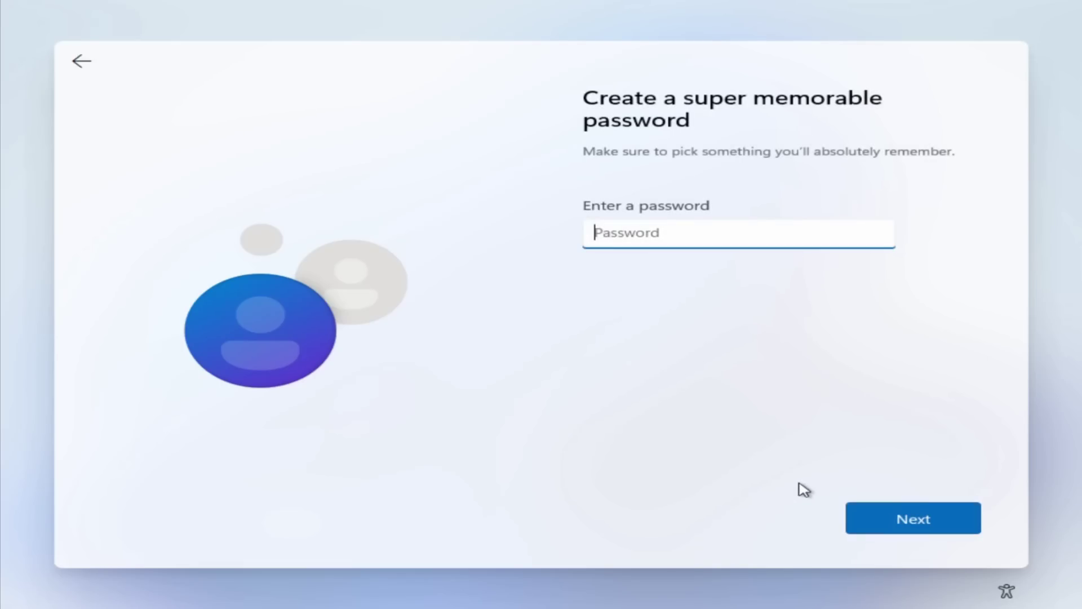
click(877, 506)
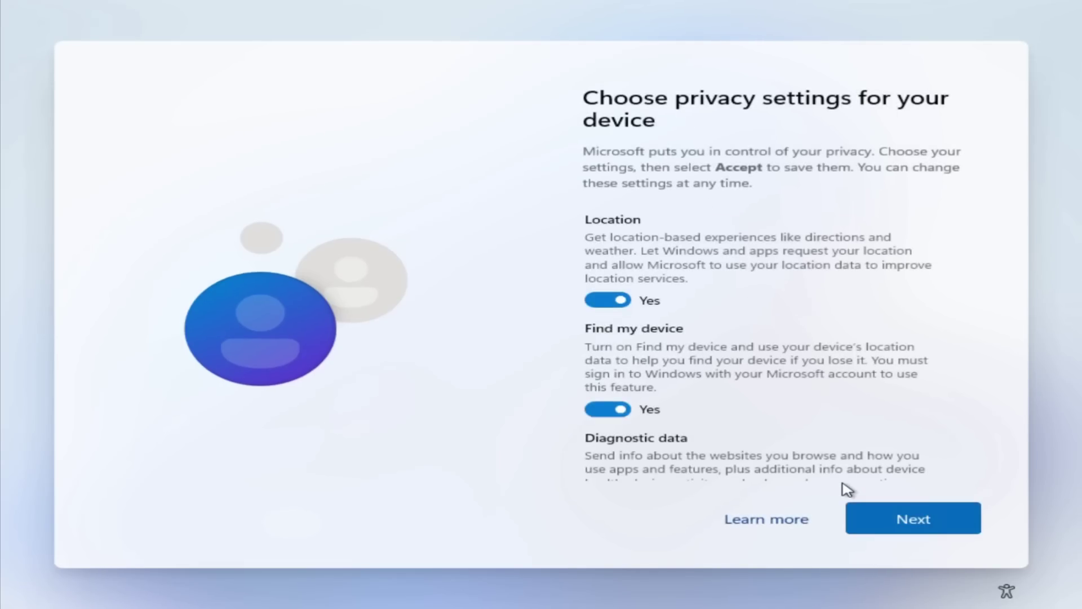
Turn off Location, Find my device, Diagnostic data and the remaining privacy options, and accept the privacy settings.
click(607, 299)
click(607, 408)
scroll(616, 400, down, 1)
click(609, 408)
scroll(620, 408, down, 1)
click(620, 423)
scroll(643, 370, down, 1)
click(643, 370)
scroll(643, 394, down, 2)
click(642, 394)
scroll(643, 415, up, 5)
click(914, 519)
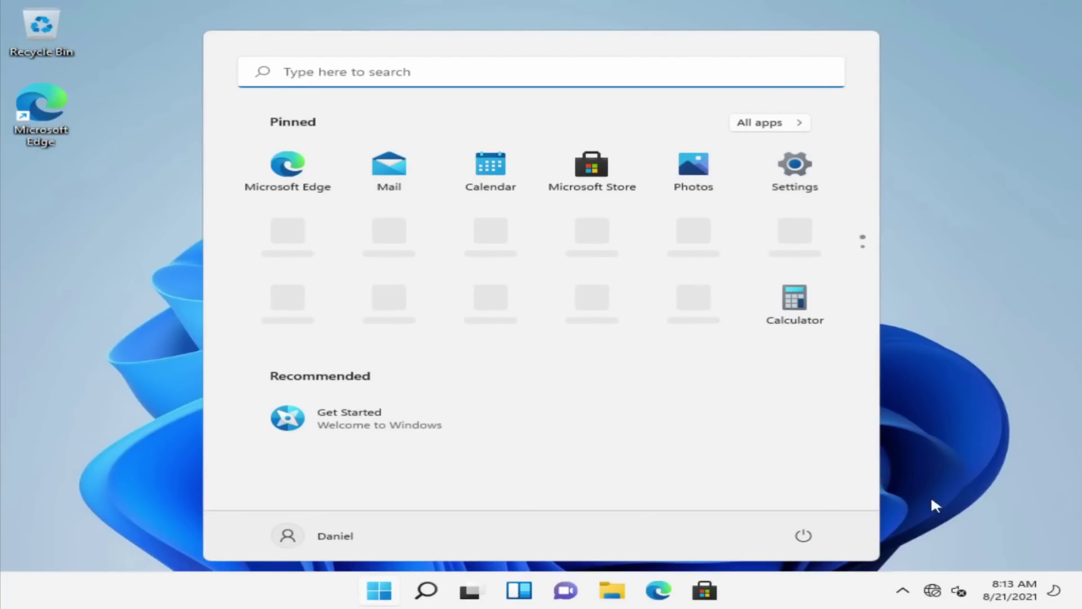
drag(96, 195, 655, 399)
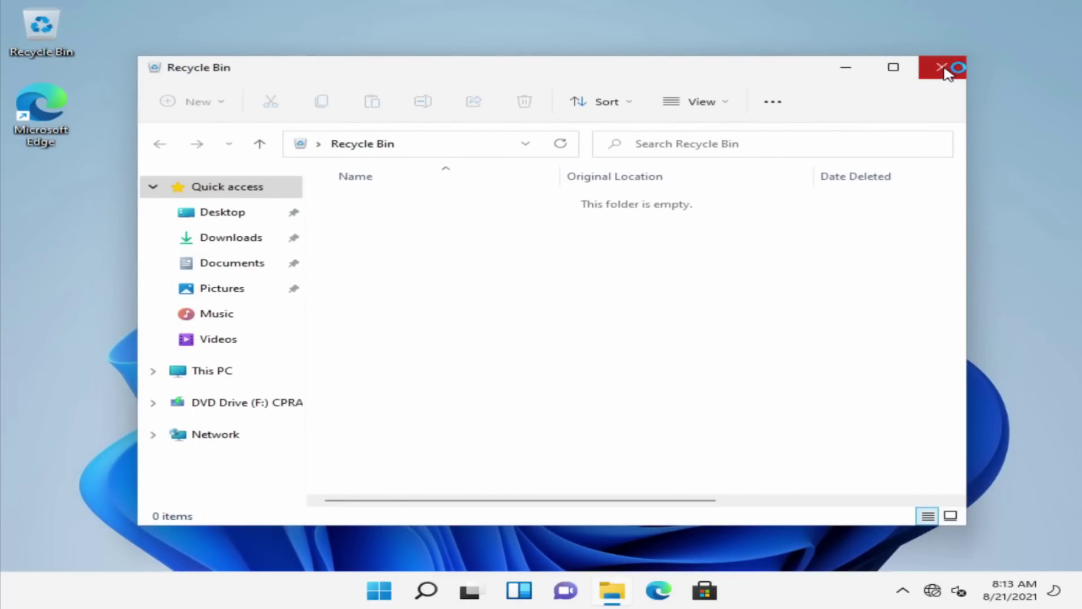
drag(708, 266, 830, 473)
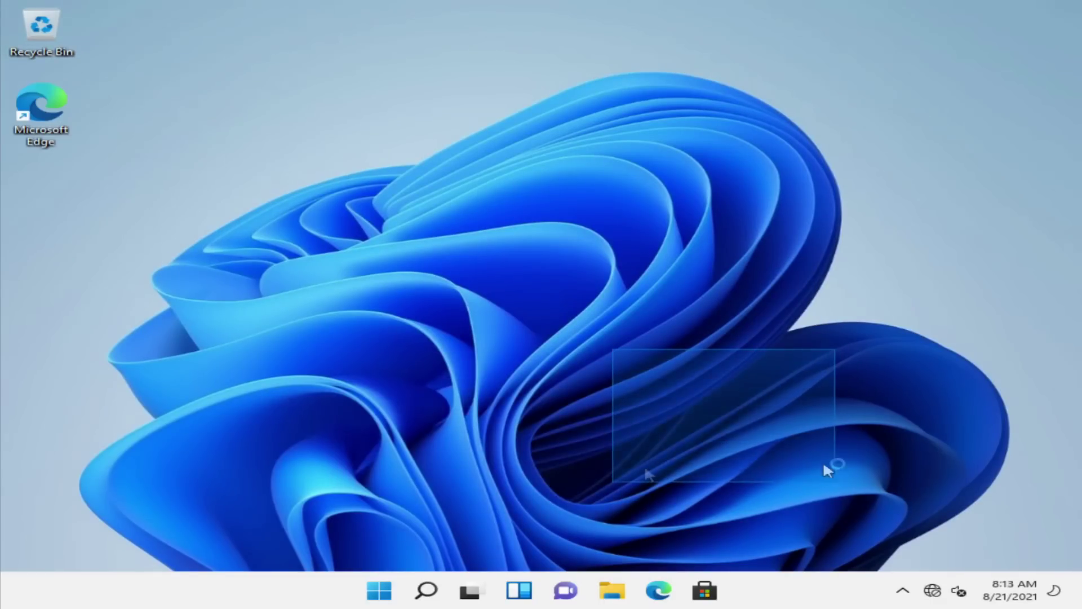
Run setup64.exe from the VMware Tools disc in DVD Drive (F:) and authorize the installer.
click(789, 532)
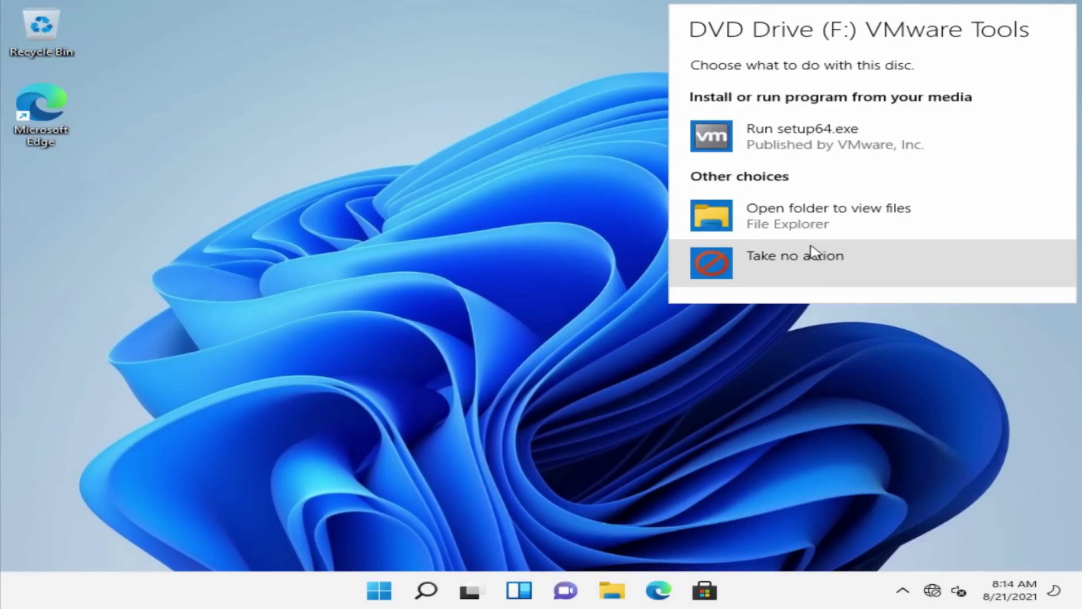
click(789, 153)
click(449, 425)
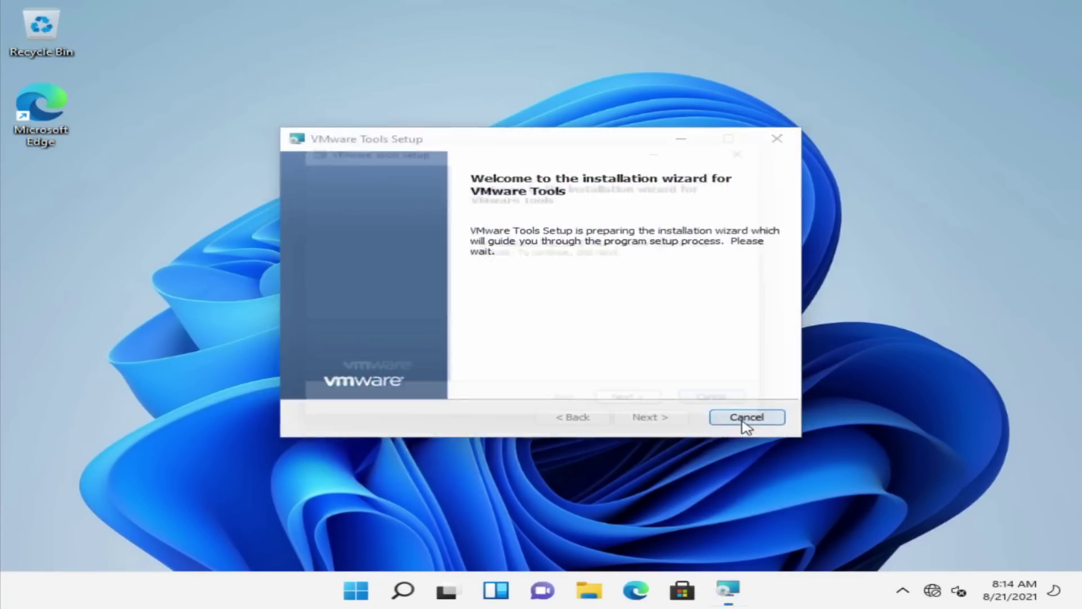
Choose the Complete setup type for VMware Tools and continue the installation.
click(665, 422)
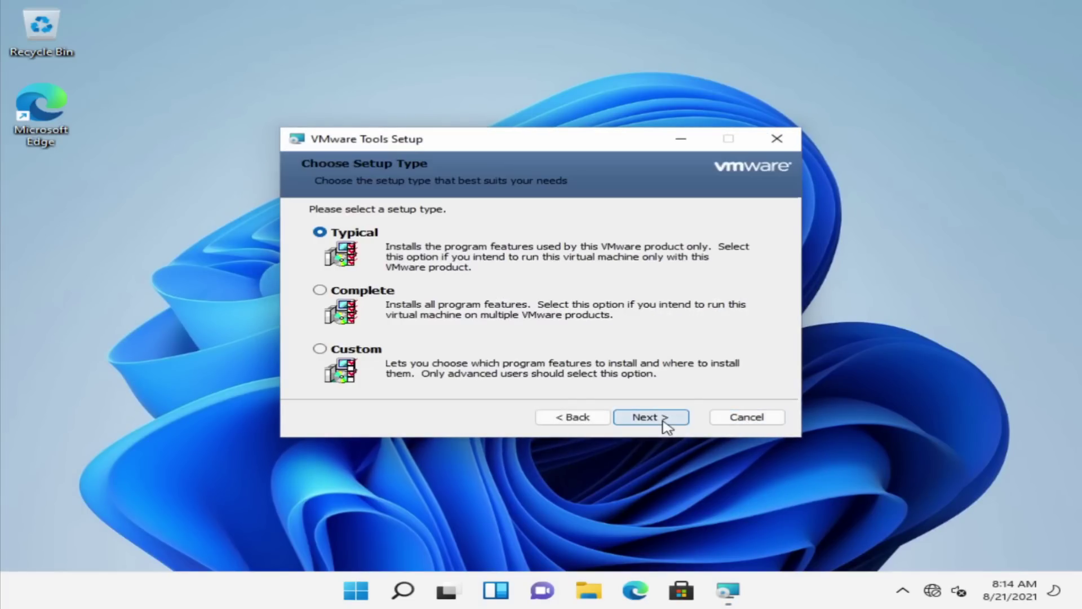
click(373, 299)
click(649, 420)
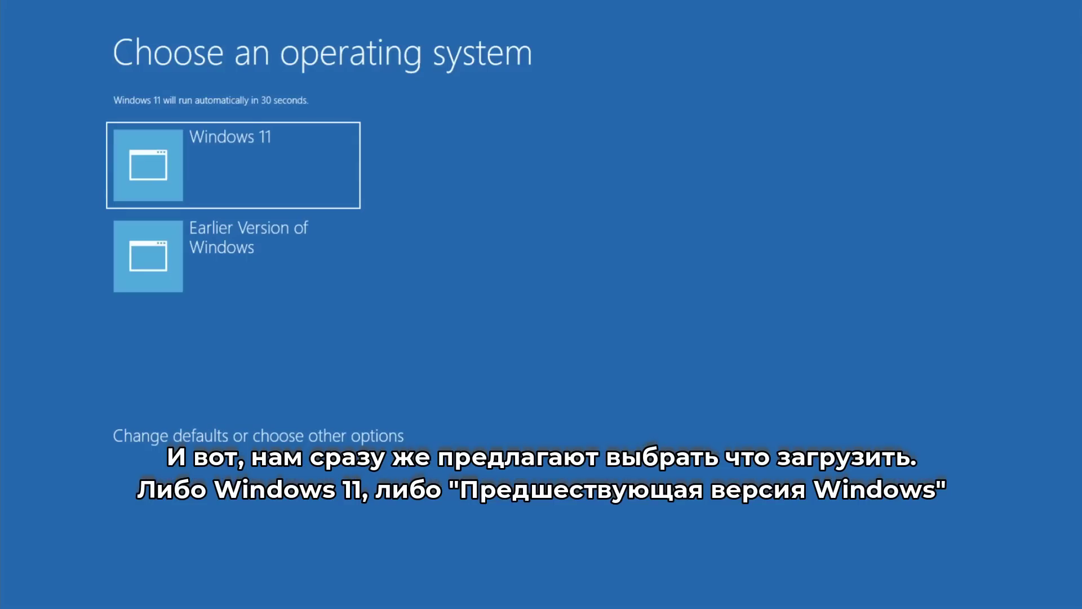
Boot Windows 11 and install EasyBCD 2.4 with its core and desktop shortcut, launching the program when setup finishes.
click(243, 165)
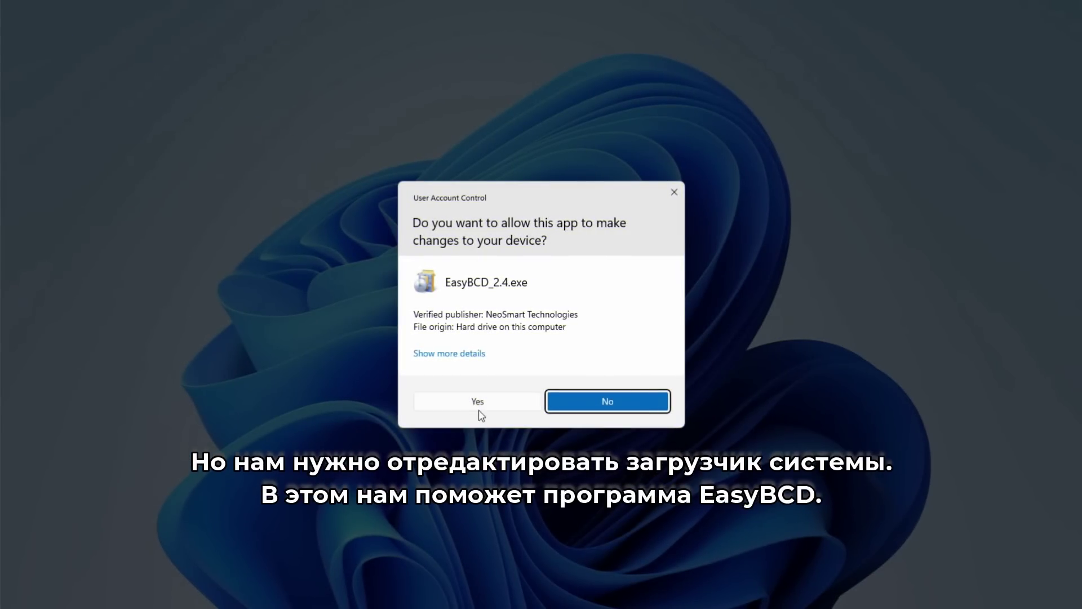
click(479, 406)
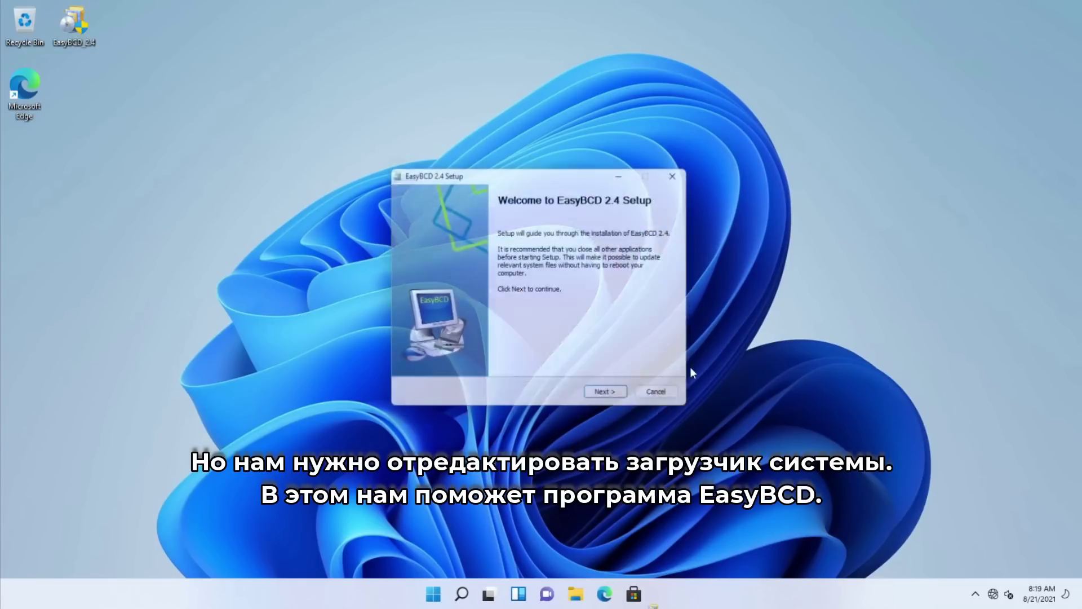
click(613, 398)
click(620, 400)
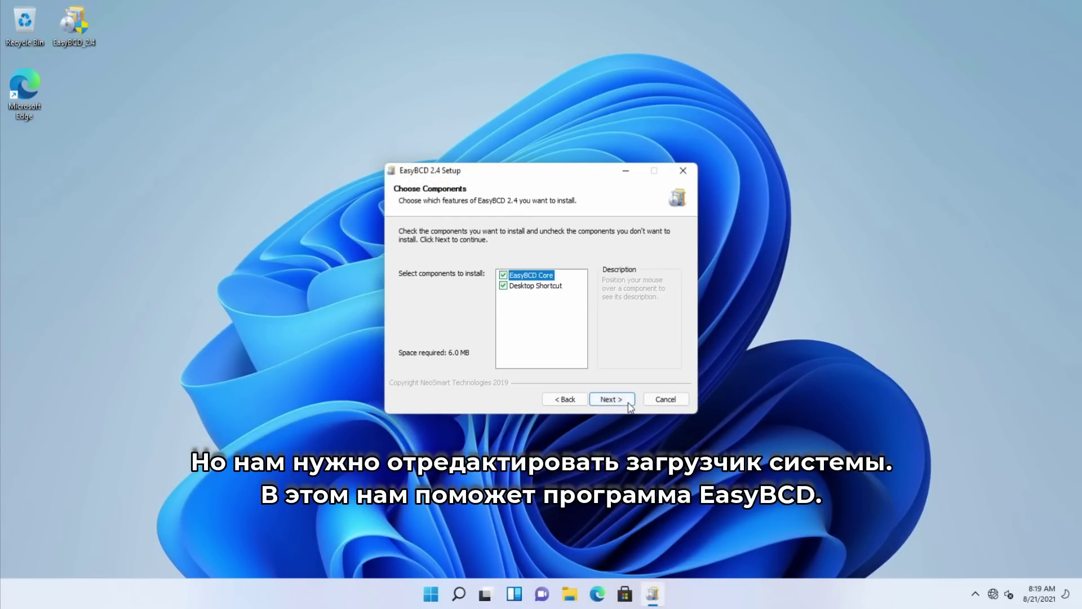
click(622, 400)
click(620, 400)
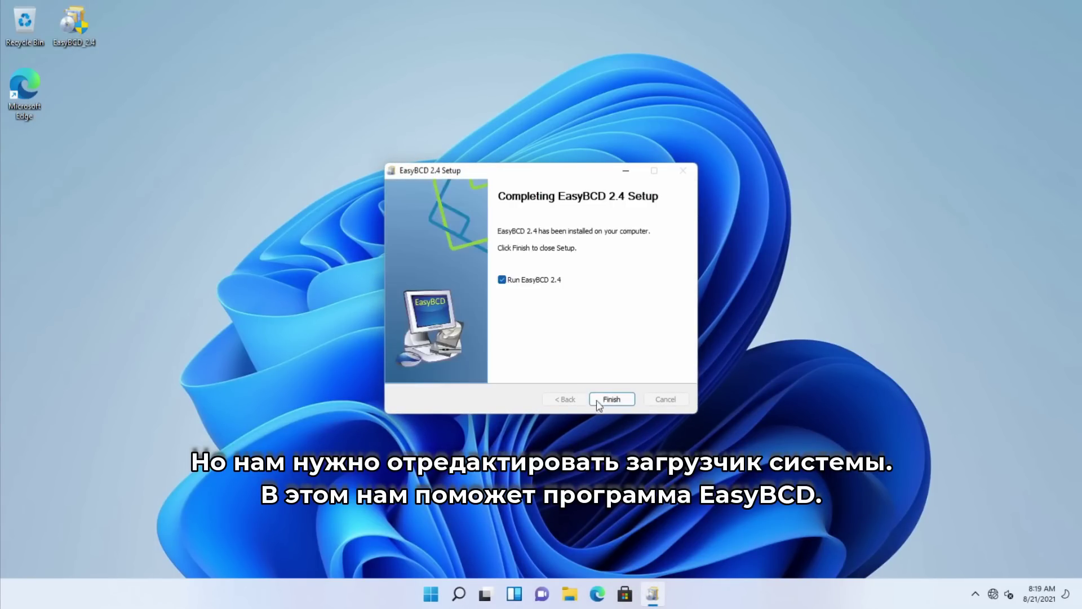
click(594, 400)
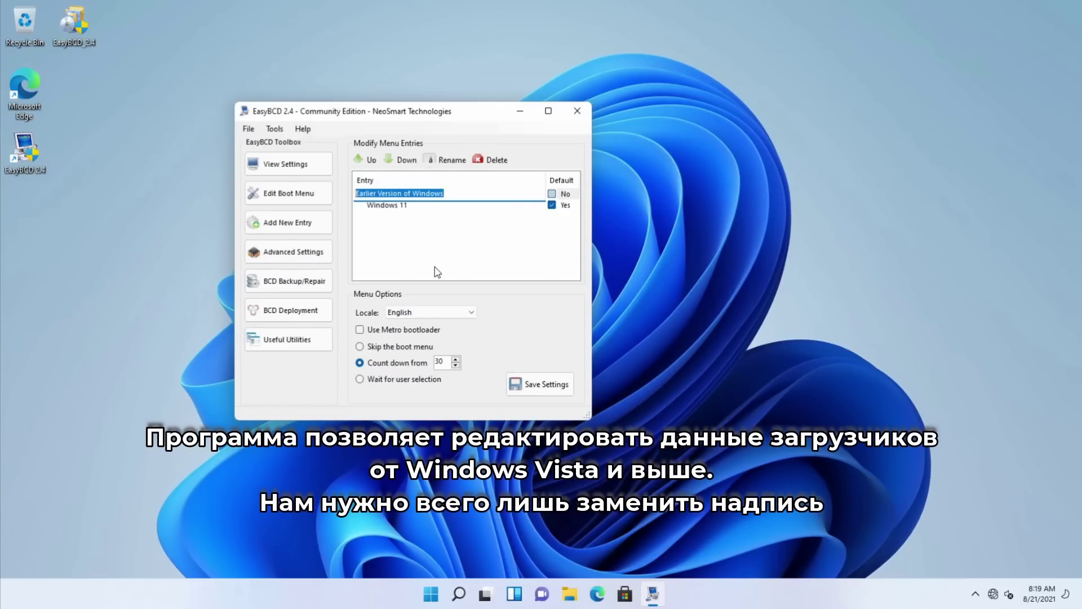
Rename the "Earlier Version of Windows" boot entry as Windows 98-XP, save the boot menu settings and close EasyBCD.
text(Windows 98)
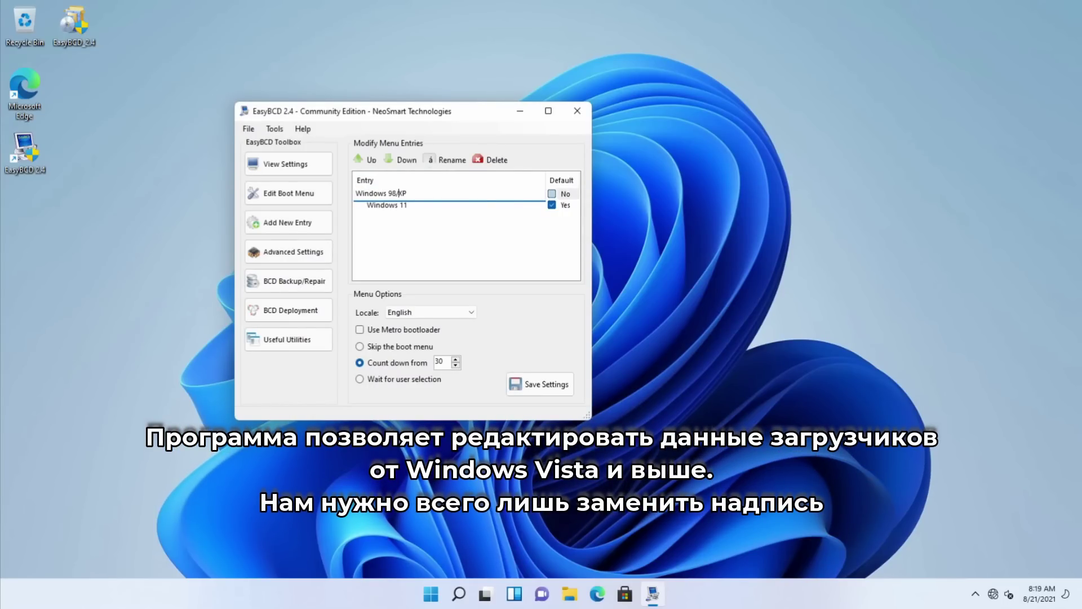
text(-)
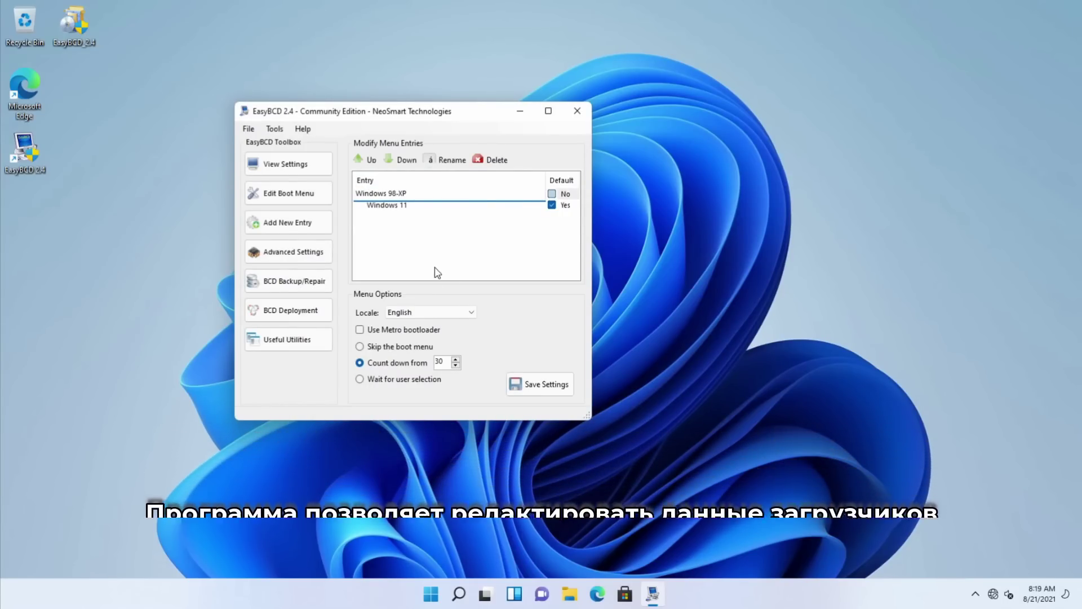
key(Return)
click(398, 209)
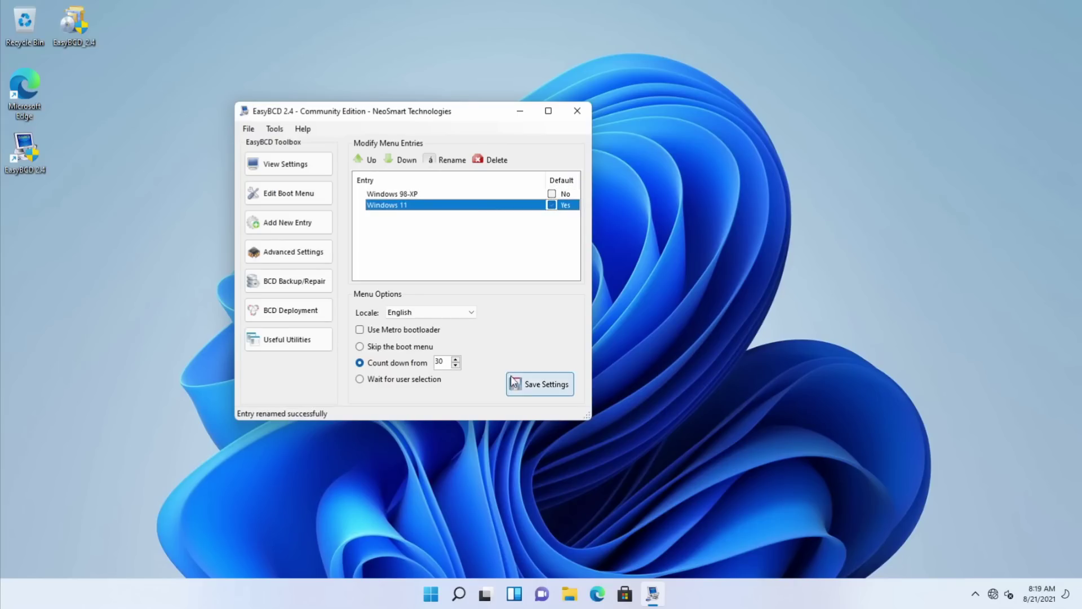
click(530, 385)
click(584, 116)
click(709, 401)
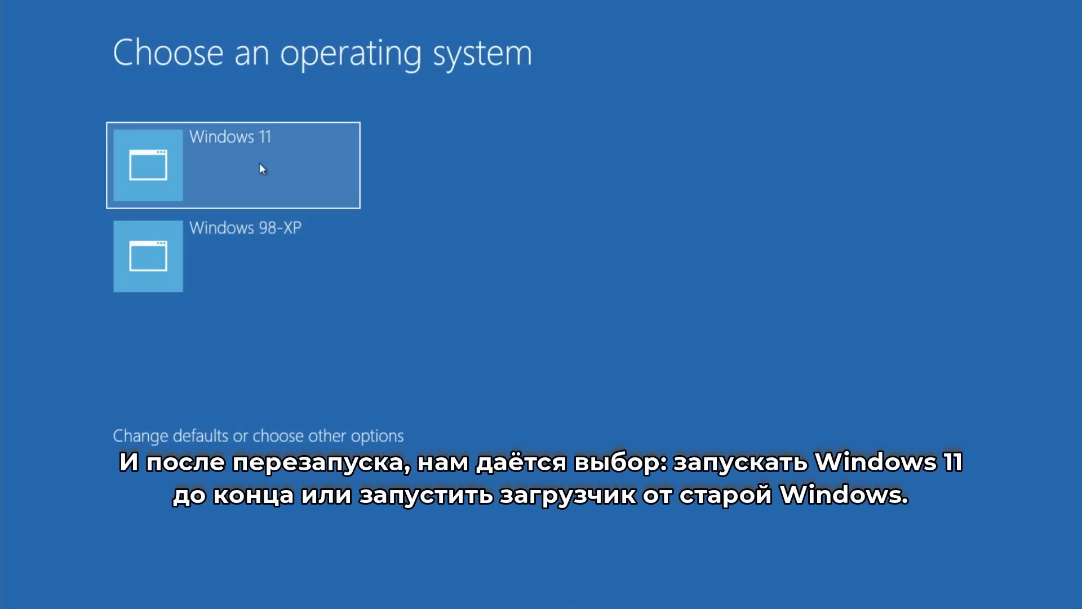
Choose Windows 98-XP in the boot menu and start Microsoft Windows 98 from the older boot loader.
click(290, 261)
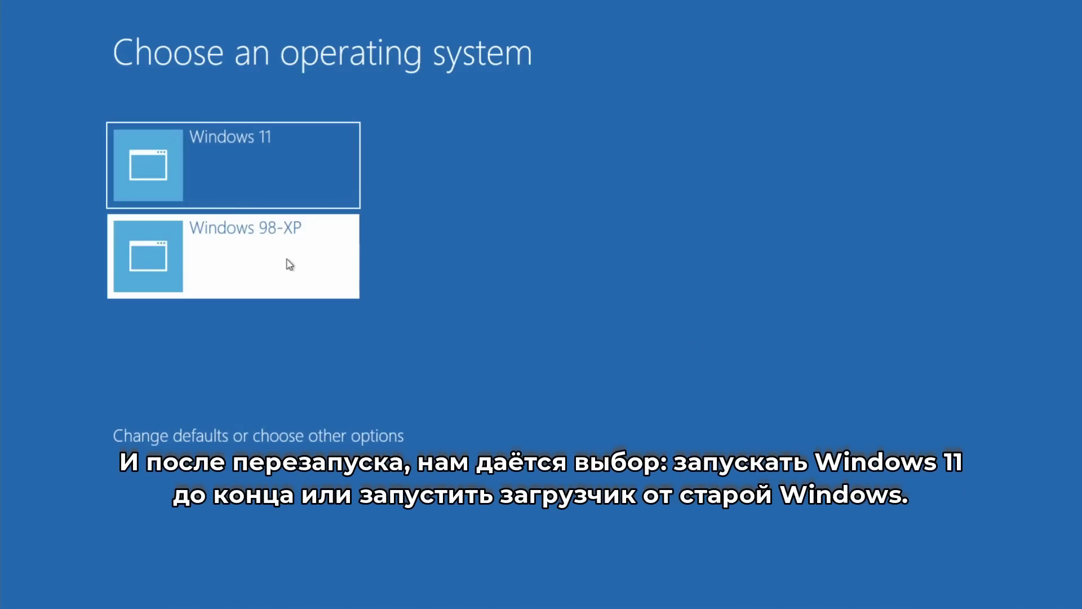
key(Down)
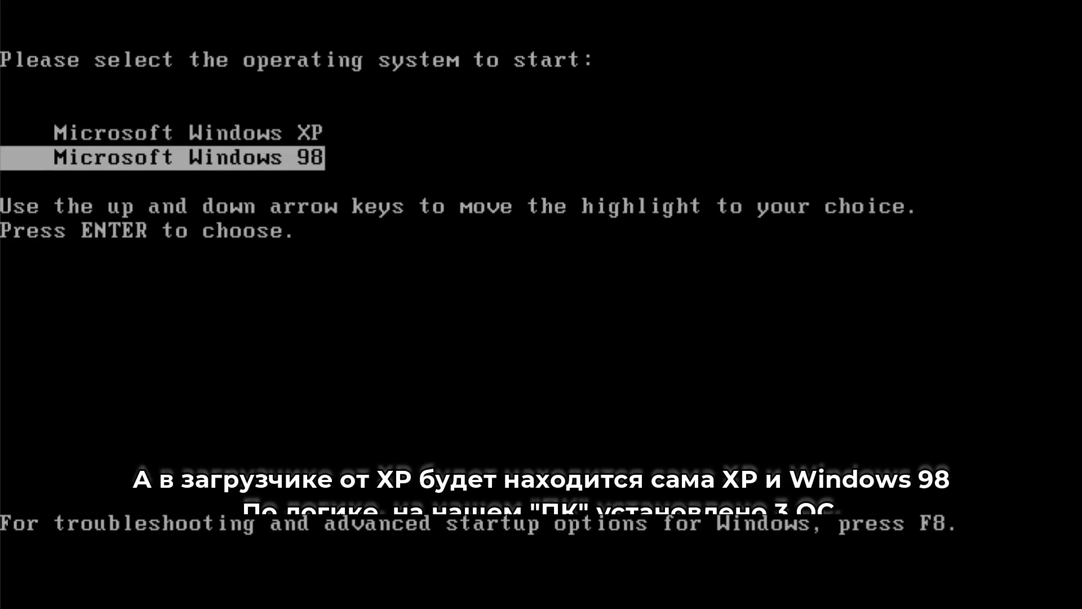
key(Up)
key(Down)
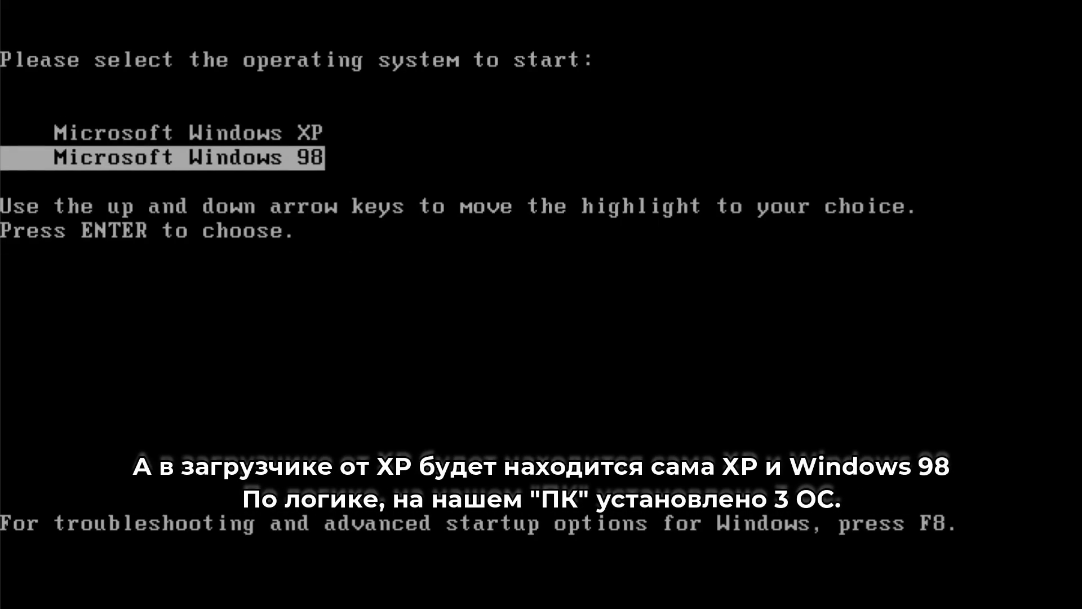
key(Return)
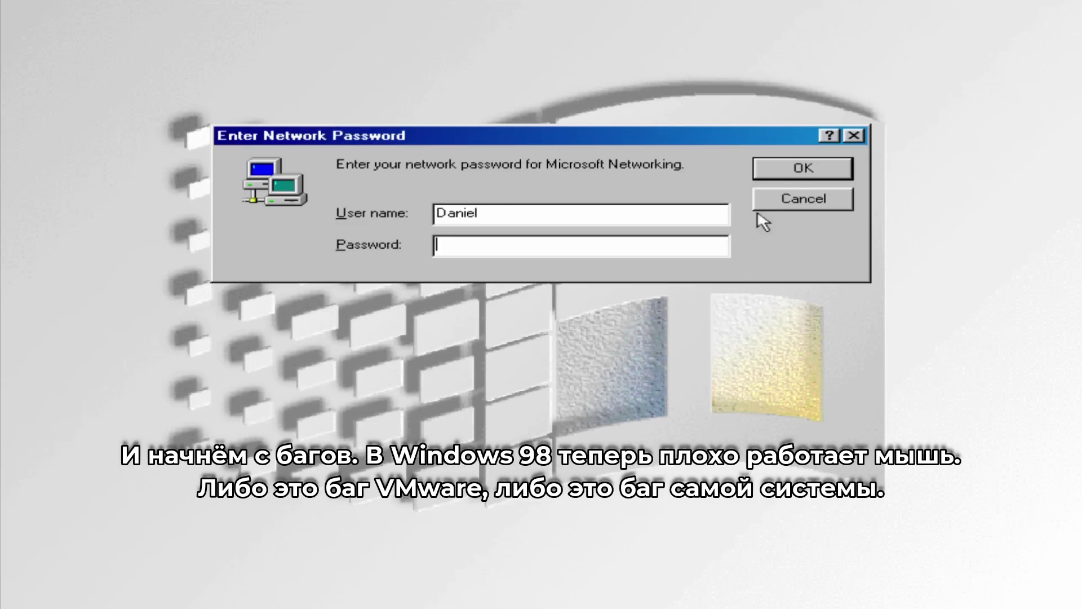
Log on to Windows 98 with a blank network password, then dismiss the Welcome window and cancel the Registration wizard.
key(Return)
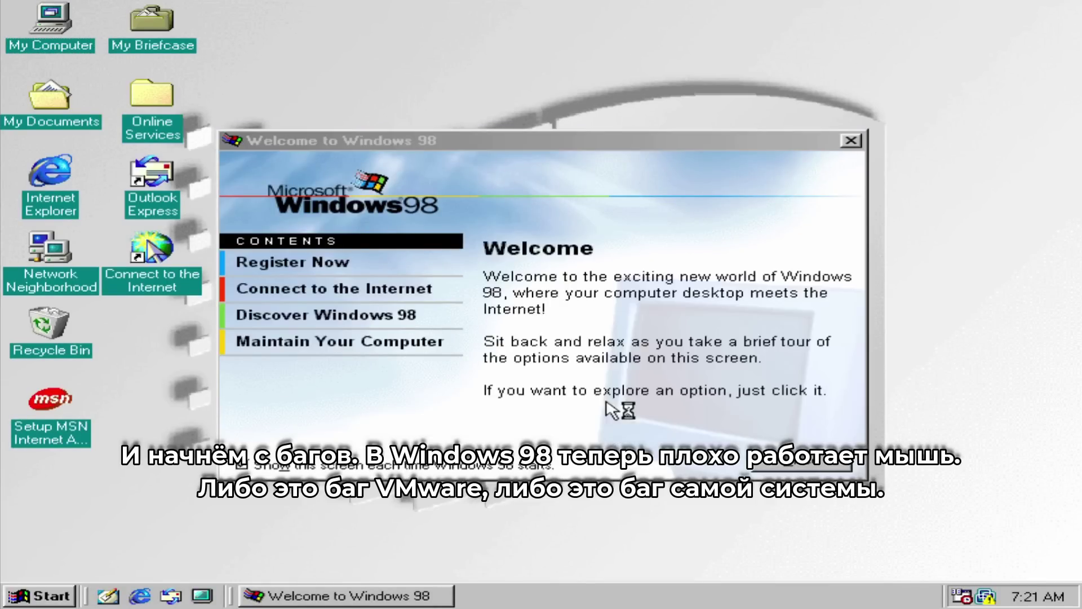
click(851, 141)
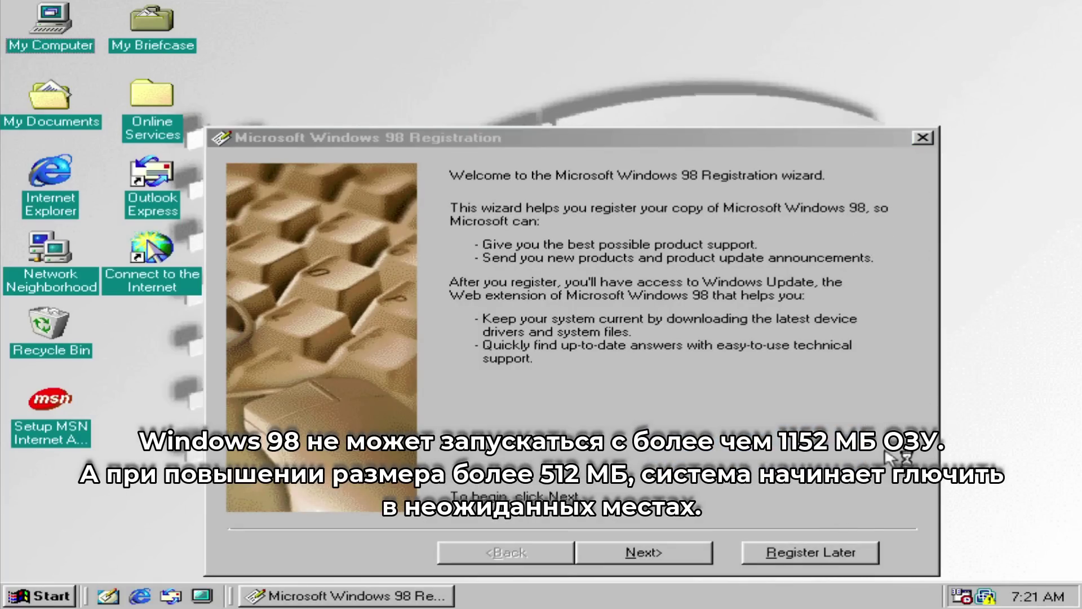
click(924, 138)
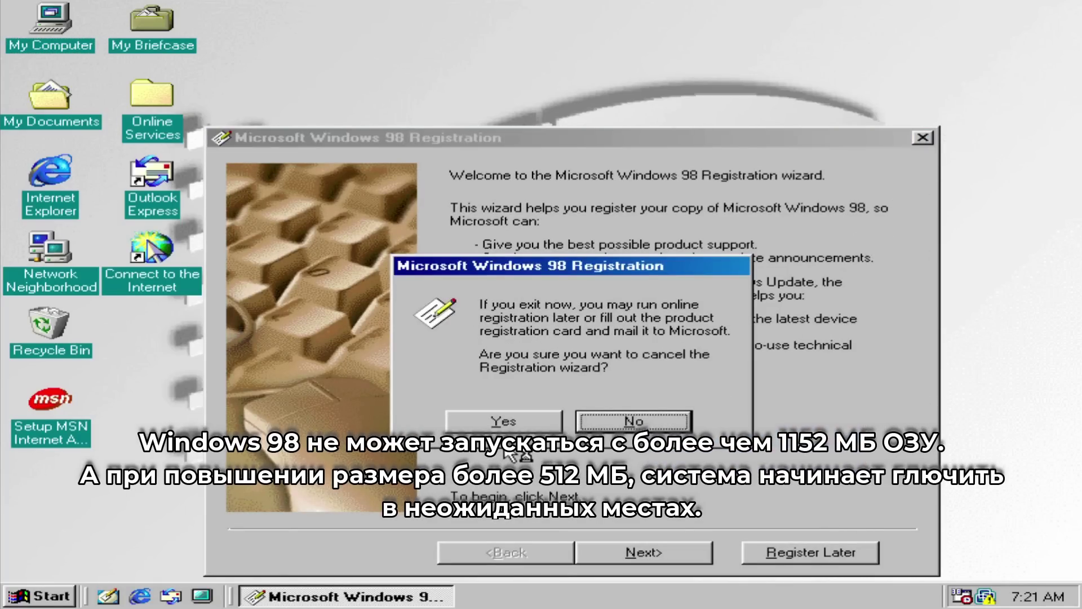
click(499, 434)
key(Return)
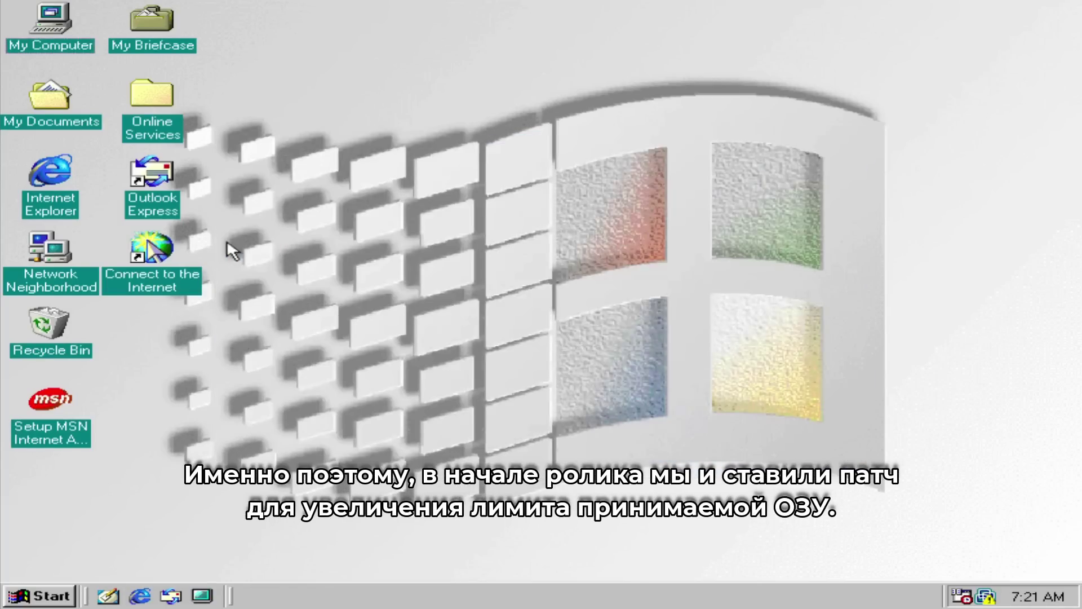
Open Paint from the Windows 98 accessories.
drag(339, 146, 534, 297)
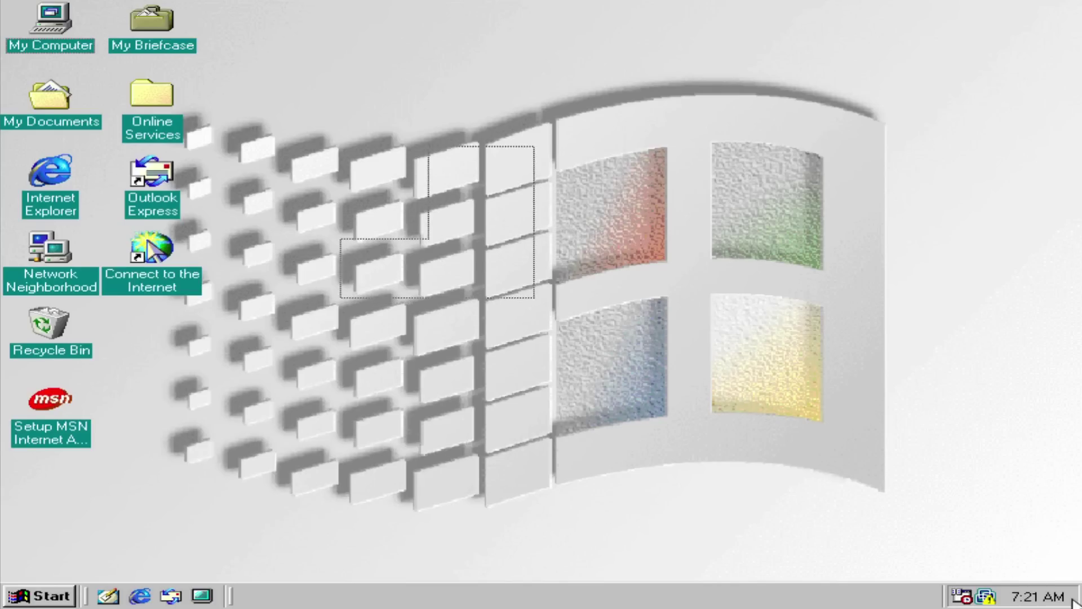
key(super)
key(Up)
key(Up)
key(Up)
key(Up)
key(Up)
key(Up)
key(Up)
key(Up)
key(Up)
key(Right)
key(Right)
key(Down)
key(Down)
key(Down)
key(Down)
key(Down)
key(Down)
key(Down)
key(Down)
key(Down)
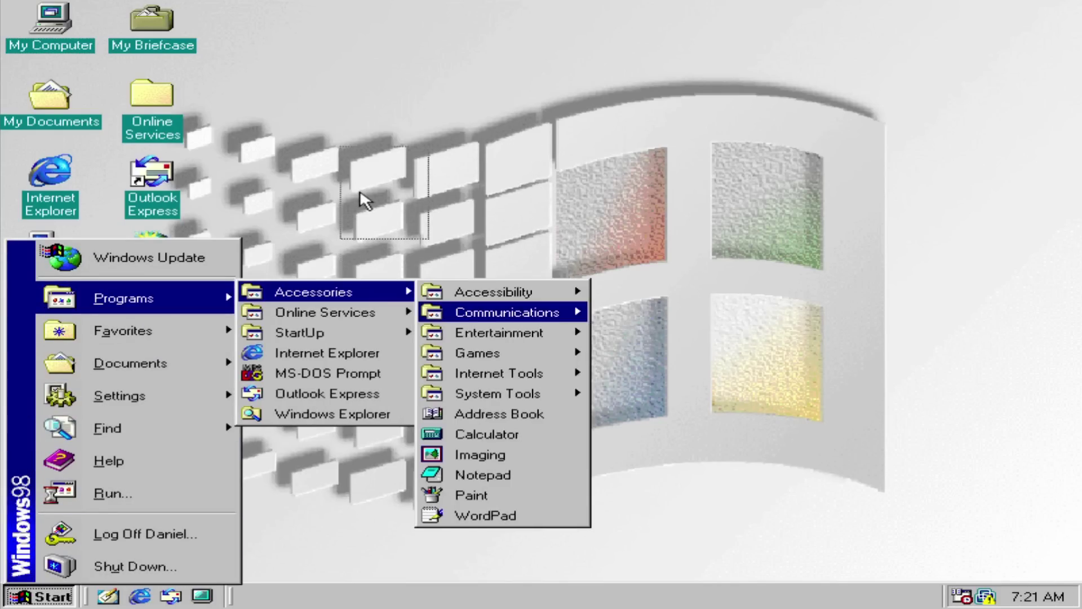
key(Return)
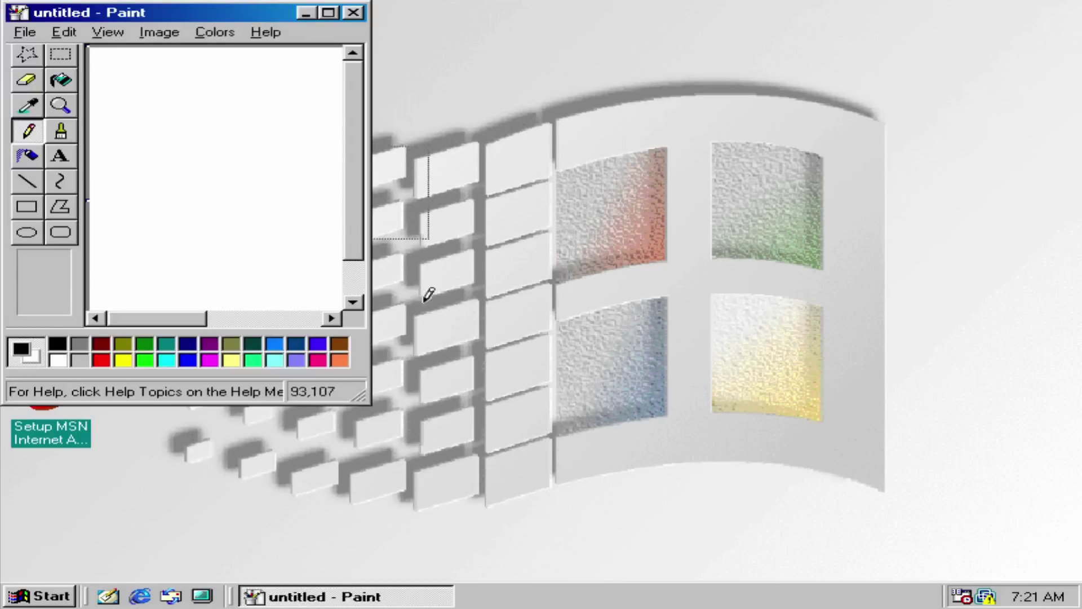
Select the entire Paint canvas and switch back to the Pencil tool.
key(ctrl+l)
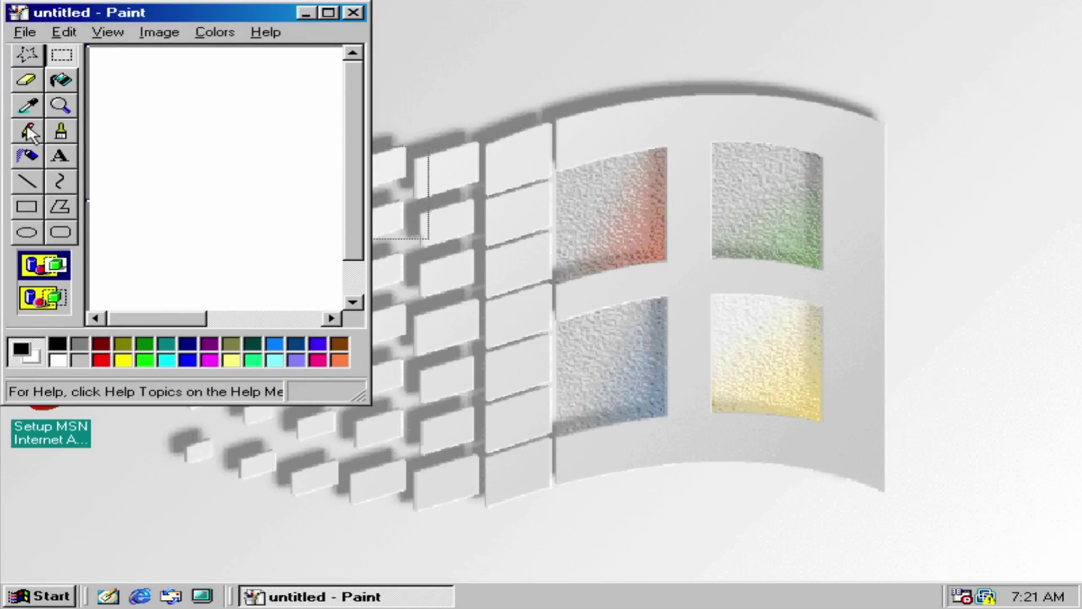
click(26, 80)
click(28, 131)
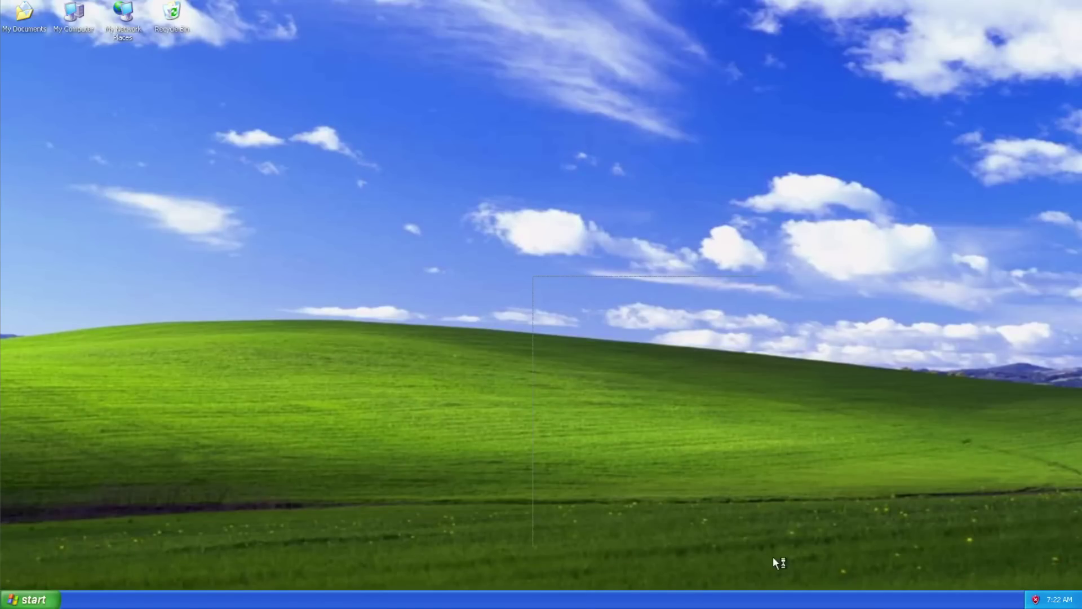
Open a Command Prompt window from the Windows XP accessories.
click(31, 599)
click(52, 552)
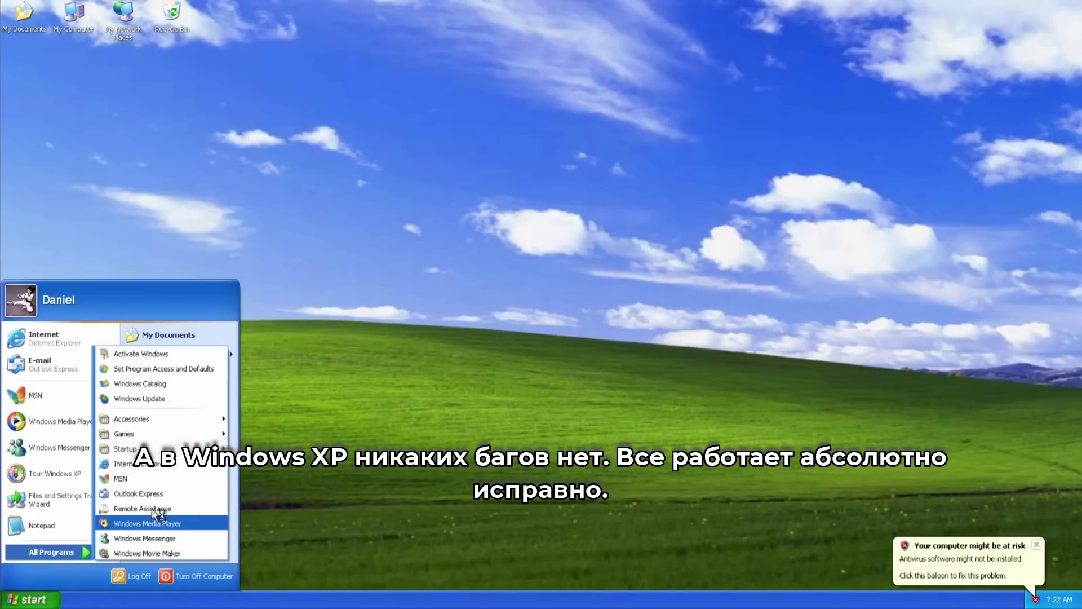
mouse_move(132, 418)
click(276, 299)
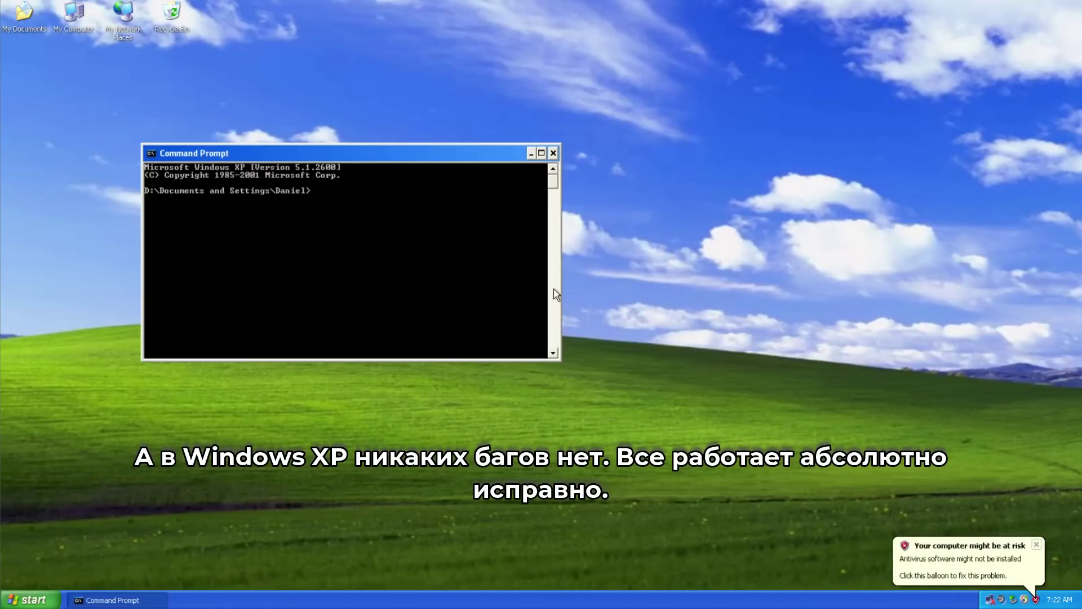
click(365, 262)
Check the Windows XP version by running ver and winver in the Command Prompt.
text(ver)
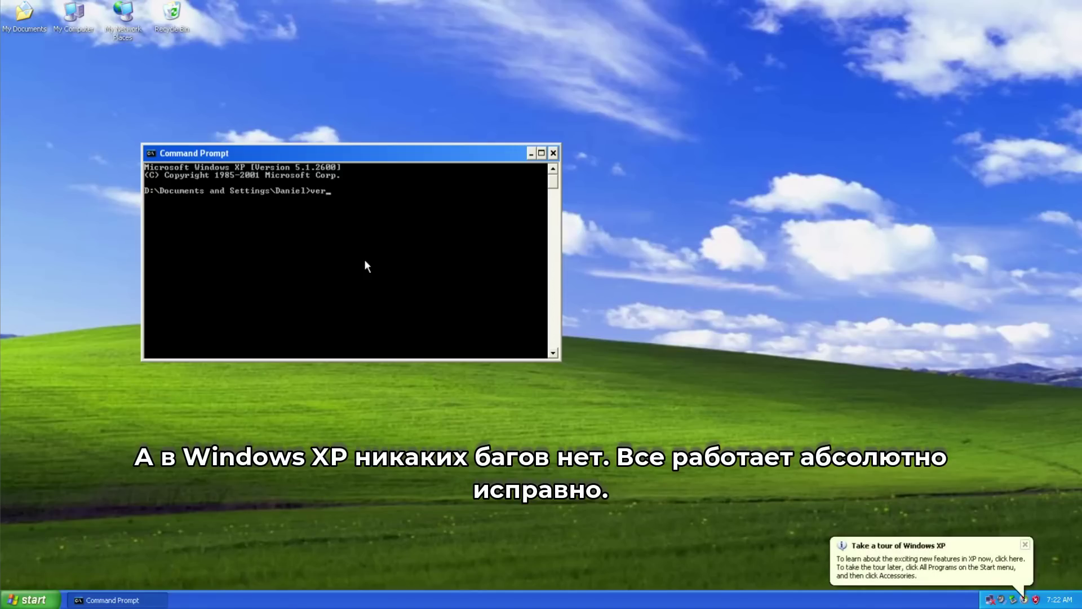
key(Return)
text(winver)
key(Return)
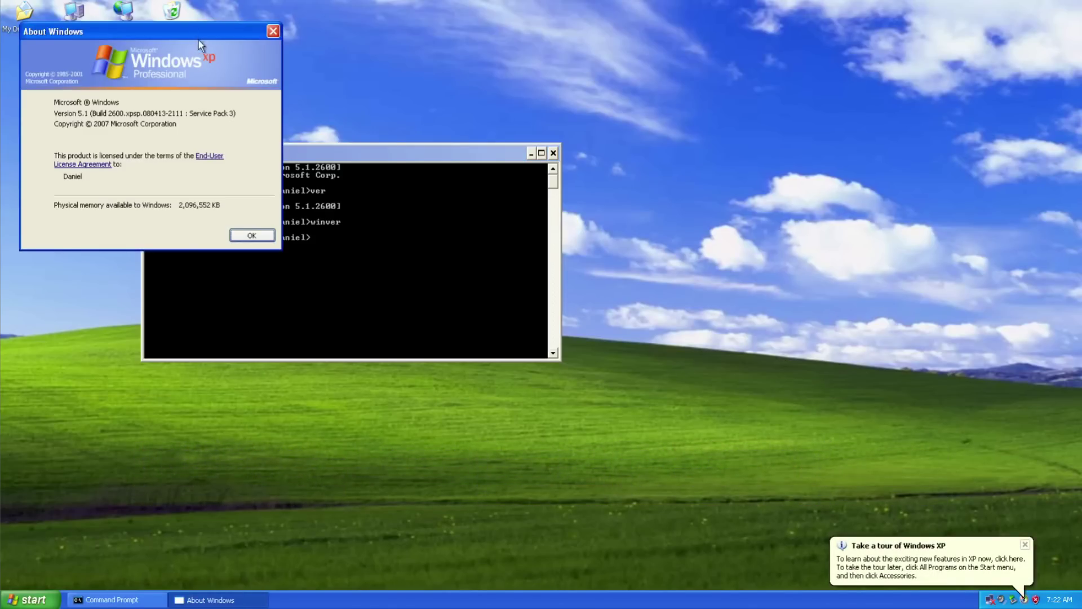
Run sysdm.cpl to view System Properties and move the window toward the middle of the desktop.
click(367, 337)
text(sysdm.cpl)
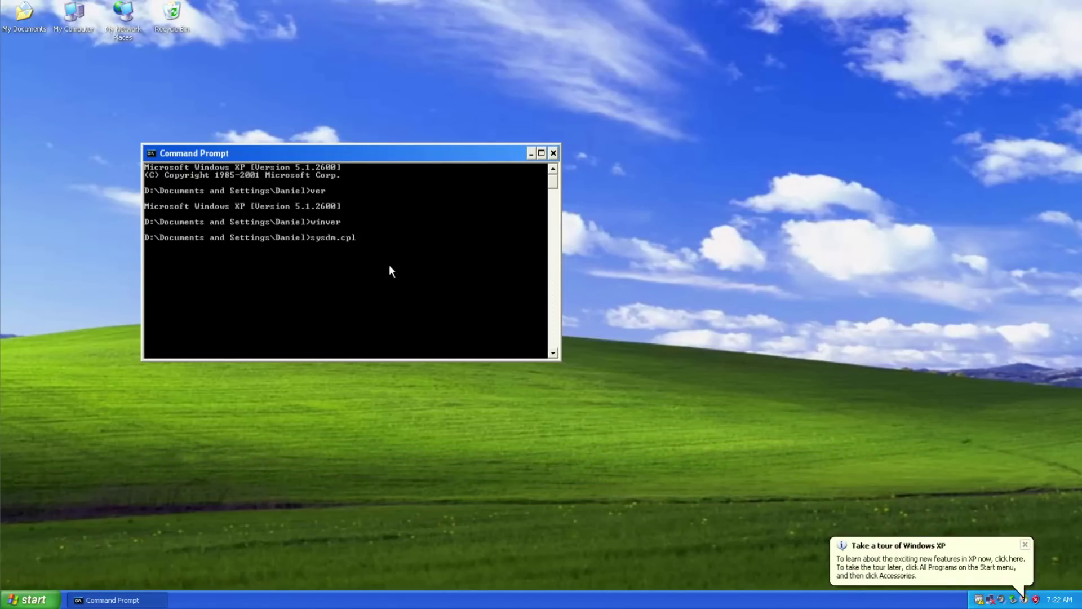
key(Return)
drag(172, 52, 347, 112)
Open My Computer from the Windows XP desktop and move its window aside to view its contents.
double_click(72, 24)
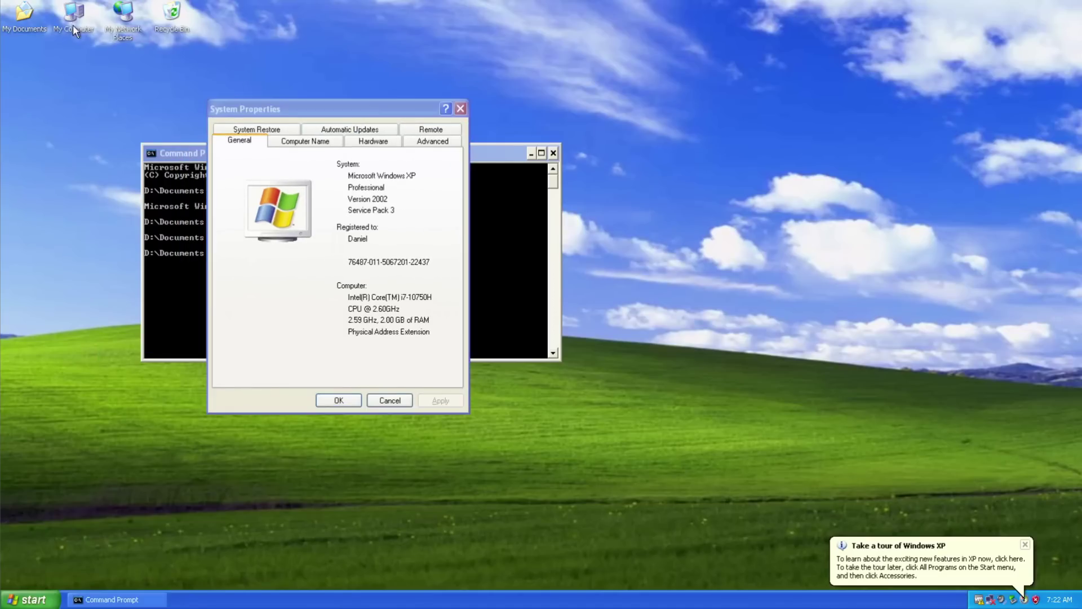
drag(273, 128, 661, 90)
double_click(687, 261)
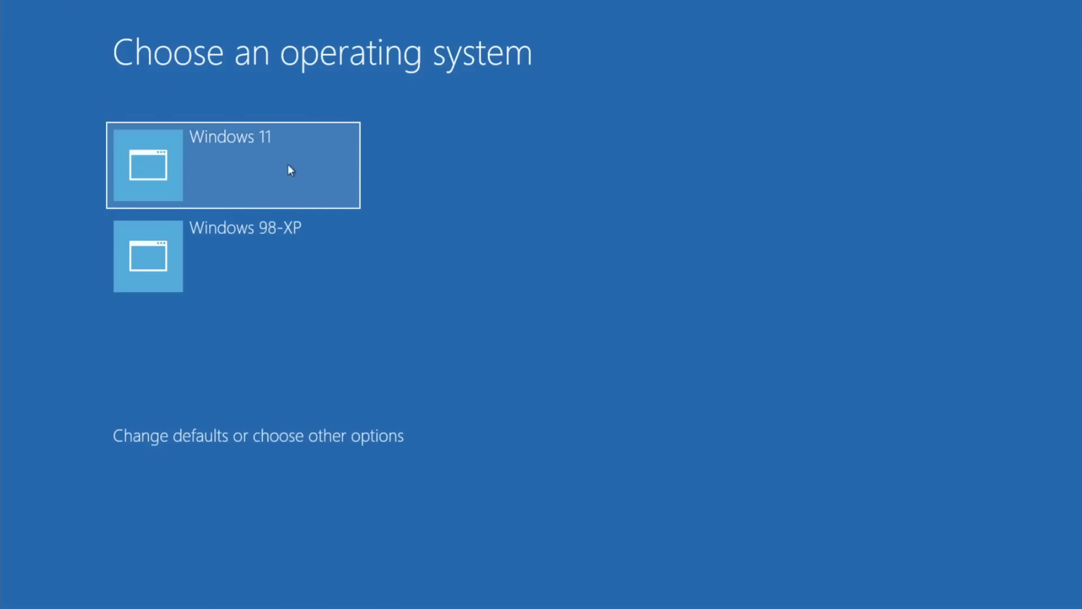
Boot Windows 11 and refresh the desktop through its classic context options.
click(289, 170)
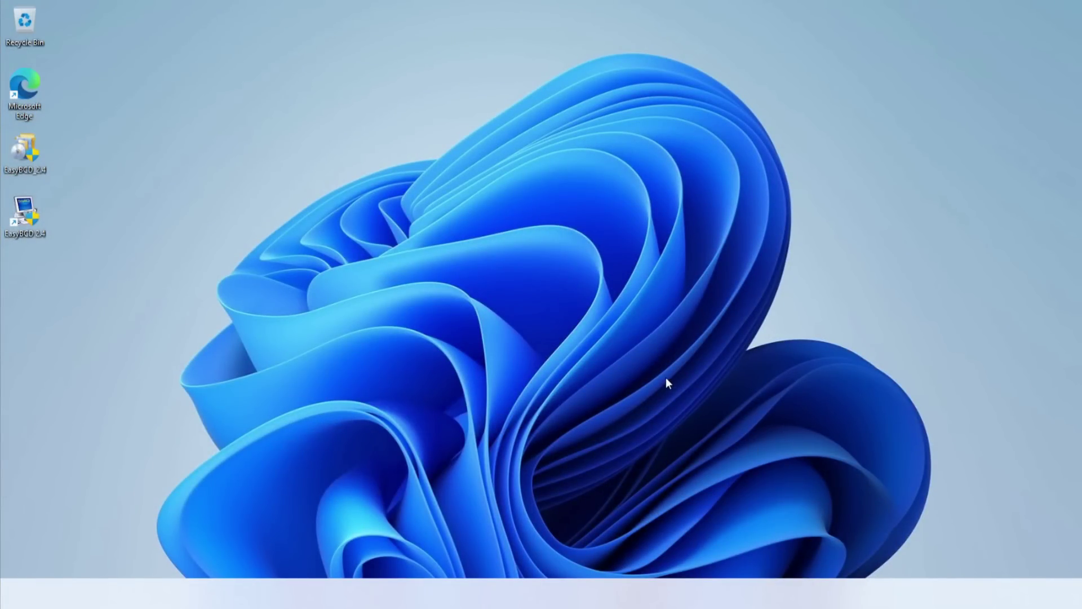
right_click(329, 117)
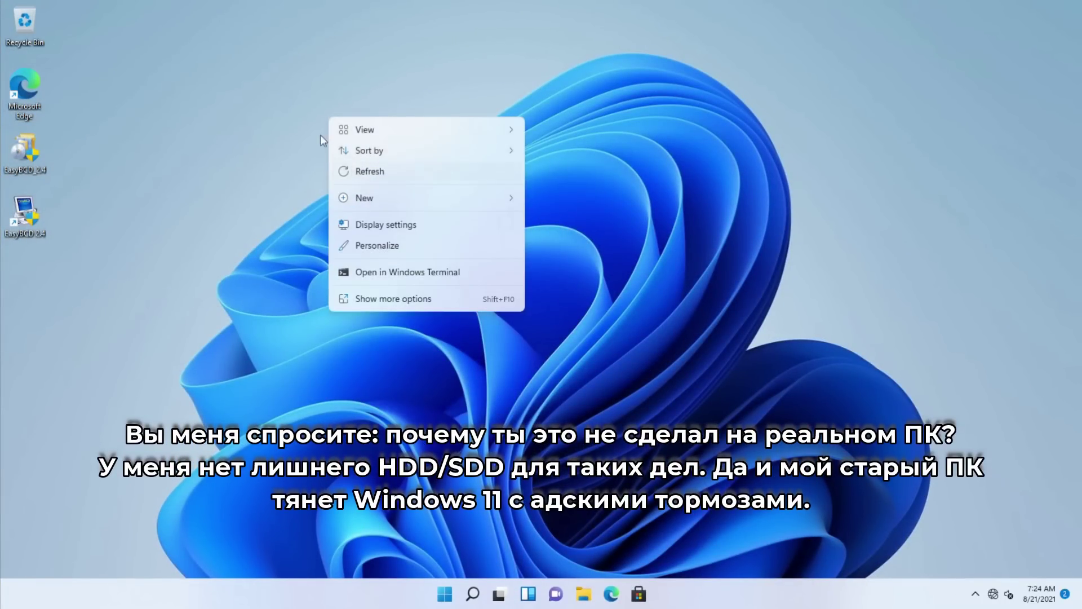
click(333, 302)
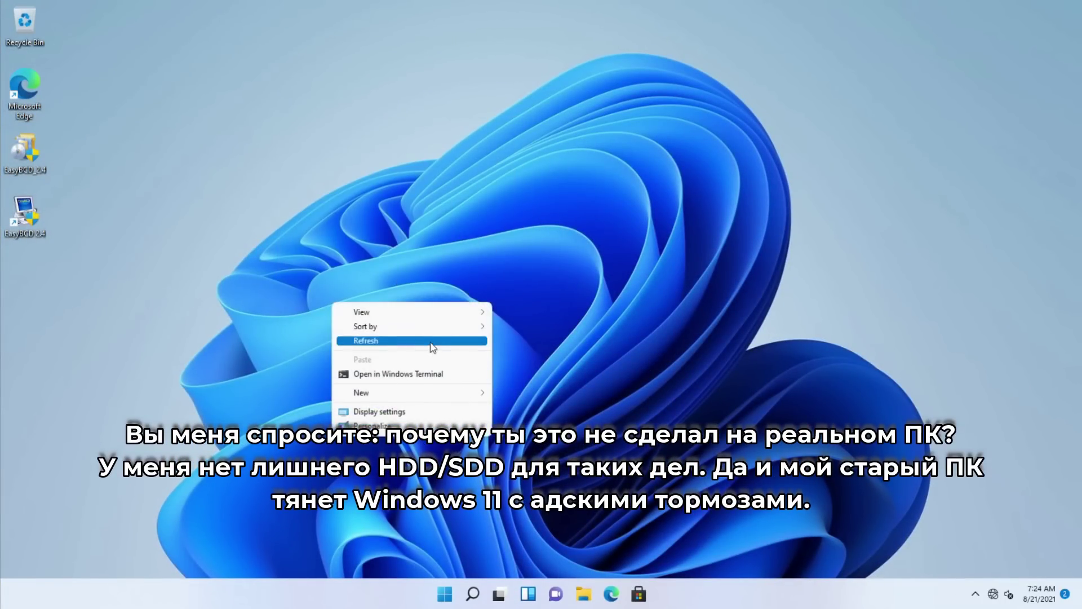
click(366, 340)
Open the Recycle Bin, go up to the desktop level and open This PC to view the drives.
double_click(25, 29)
click(204, 150)
double_click(608, 203)
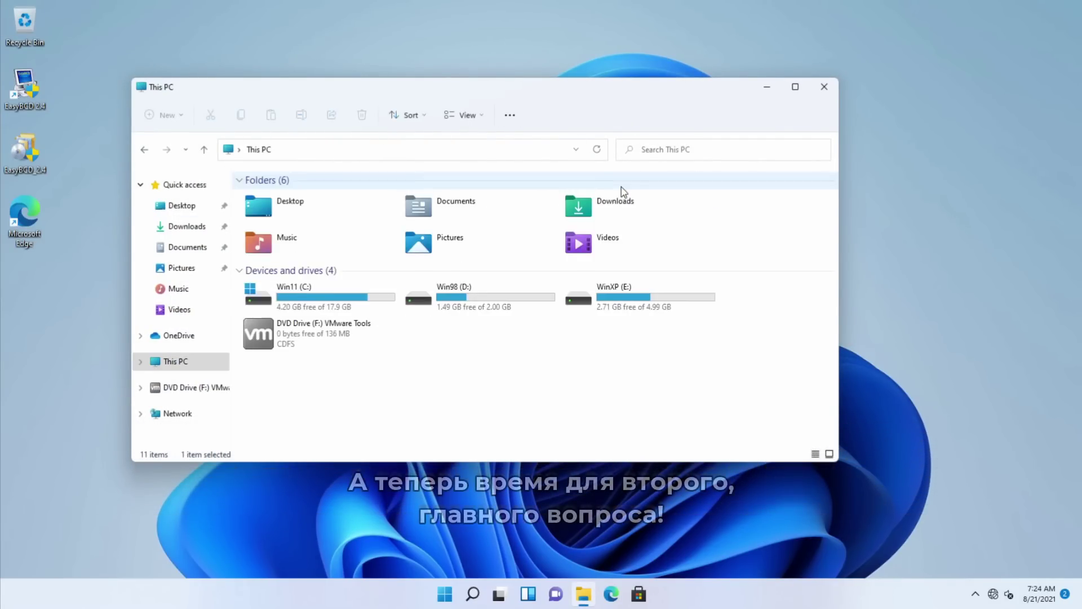
click(204, 150)
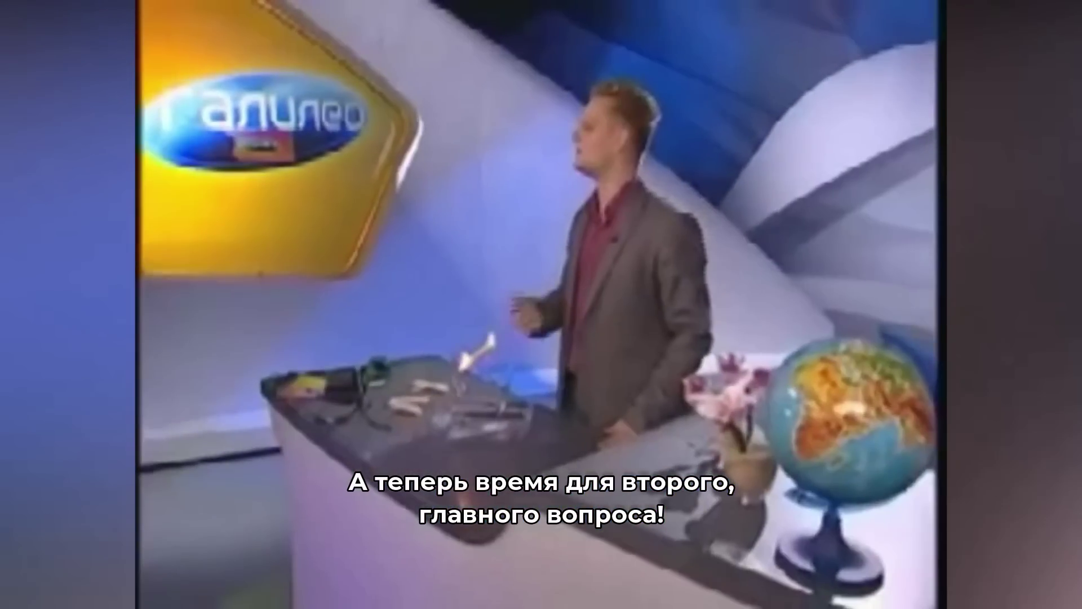